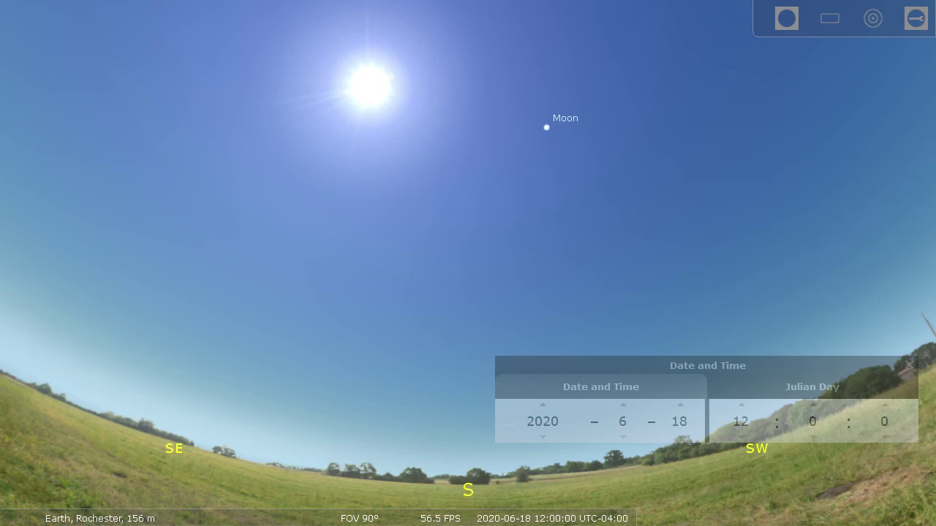
Display the meridian line and check it facing north before returning the view to the south.
key(semicolon)
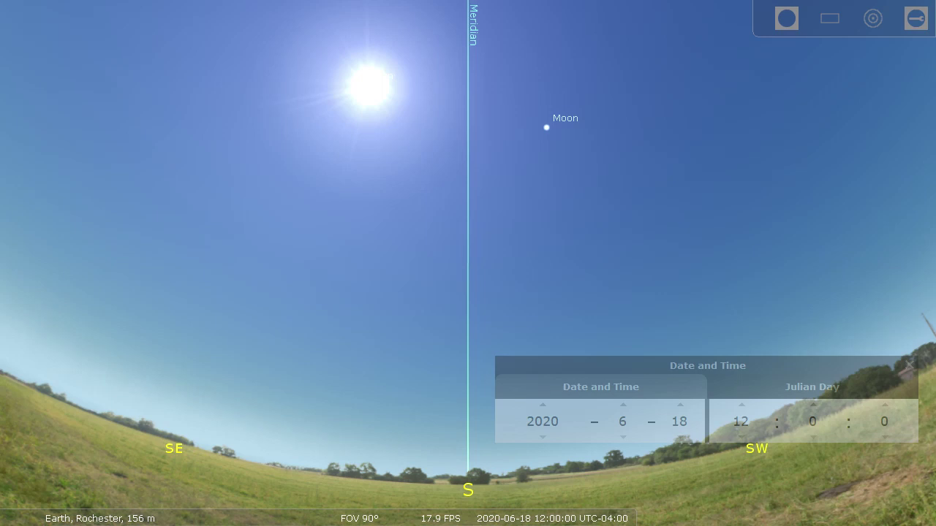
key(shift+n)
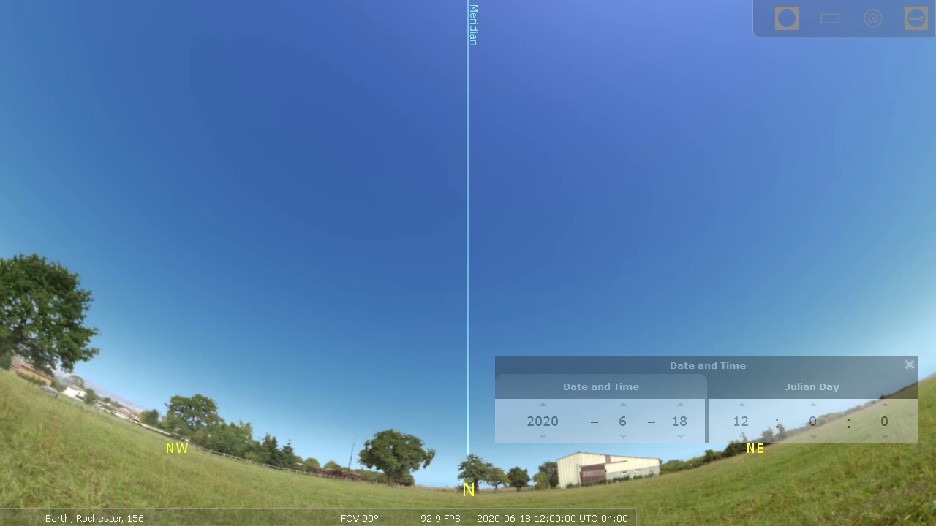
key(shift+s)
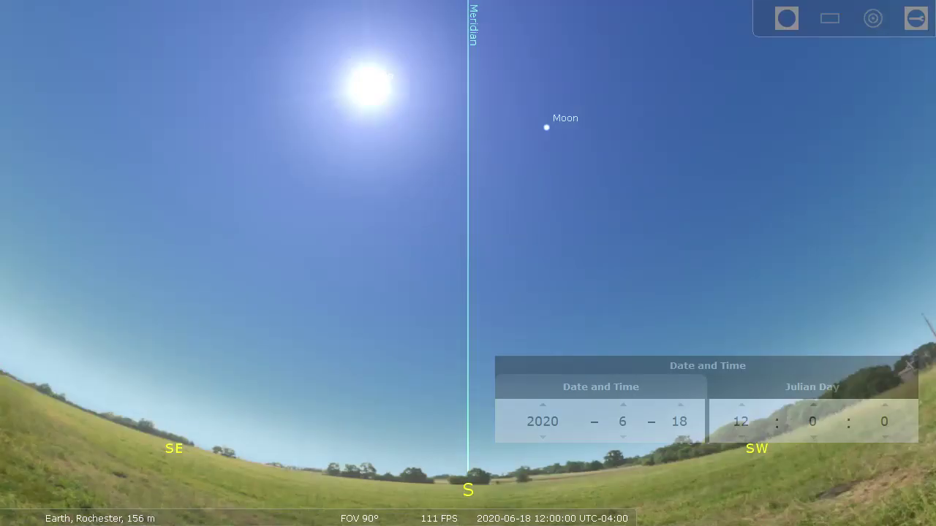
Speed up time until the Sun reaches the meridian, restore normal time rate, and adjust the clock to 13:11 on 2020-06-18.
key(l)
key(l)
key(l)
key(l)
key(l)
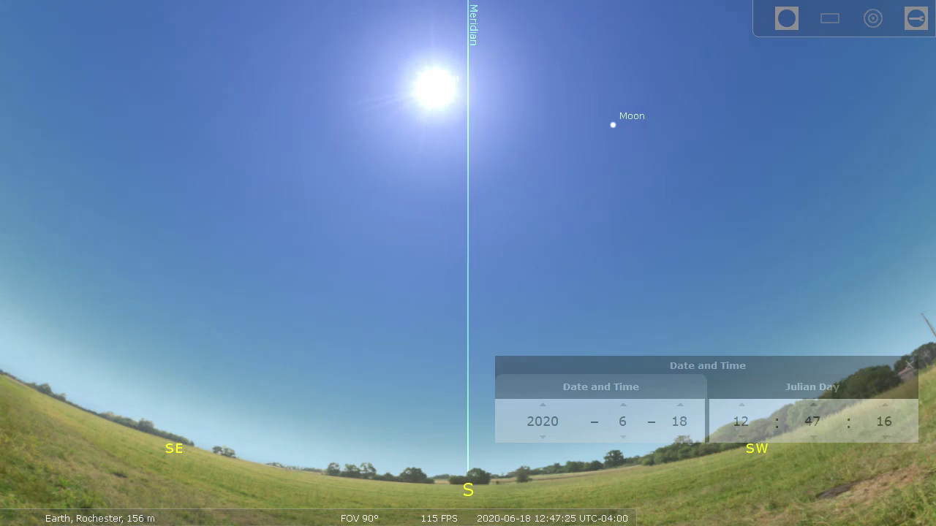
key(k)
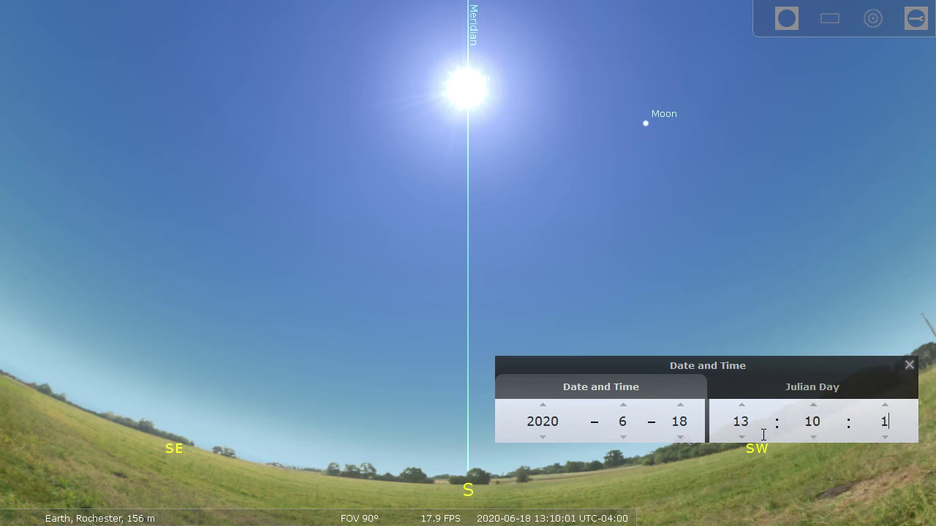
scroll(811, 420, up, 1)
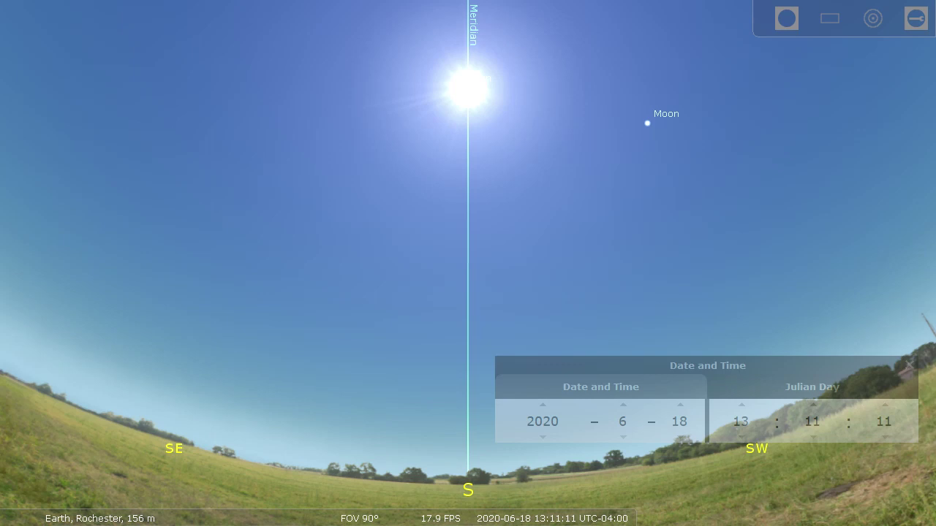
Advance the date one solar day at a time from 2020-06-18 to 2020-12-21, following the midday Sun near the meridian.
key(equal)
key(equal)
key(equal)
key(equal)
key(equal)
key(equal)
key(equal)
key(equal)
key(equal)
key(equal)
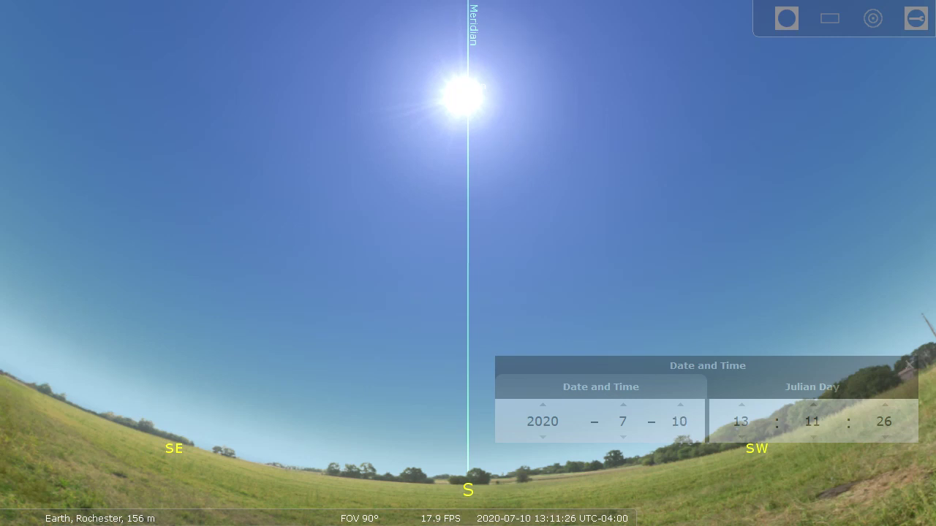
key(equal)
key(equal)
key(equal)
key(equal)
key(equal)
key(equal)
key(equal)
key(equal)
key(equal)
key(equal)
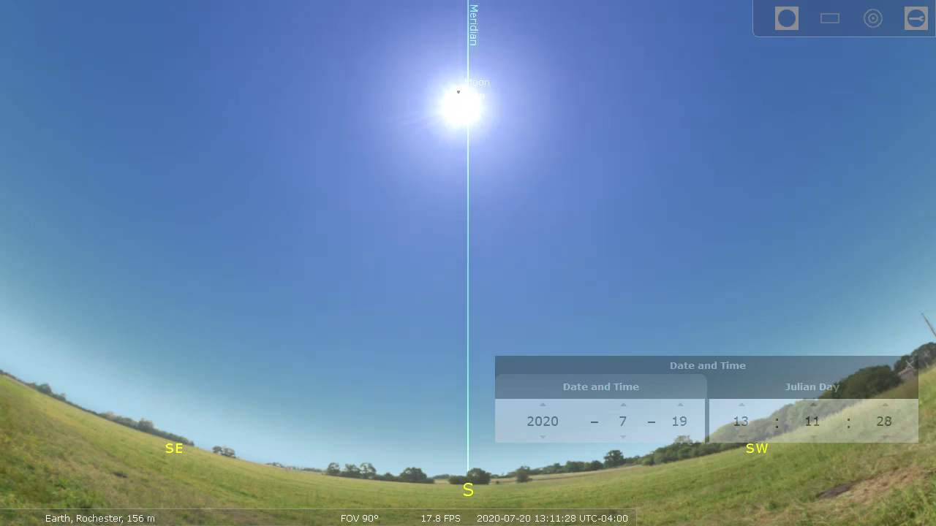
key(equal)
key(equal)
key(equal)
key(equal)
key(equal)
key(equal)
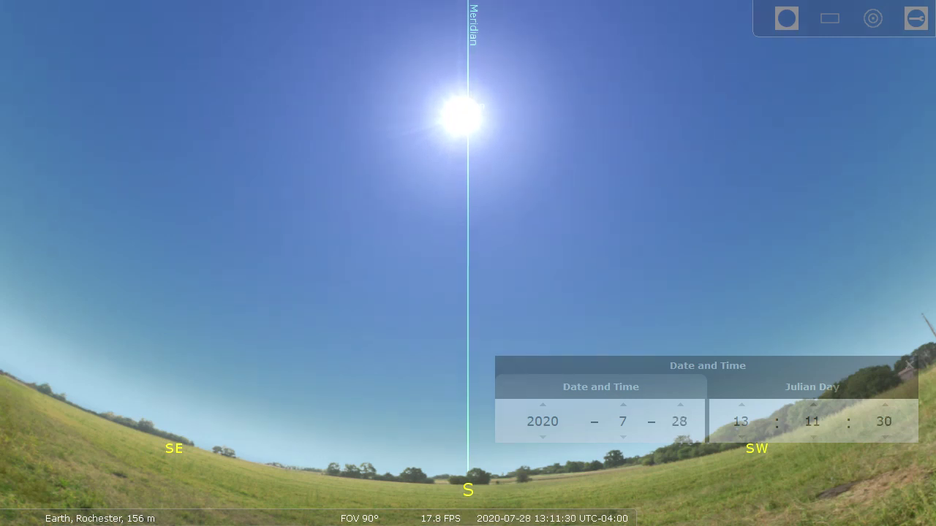
key(equal)
key(equal)
key(equal)
key(equal)
key(equal)
key(equal)
key(equal)
key(equal)
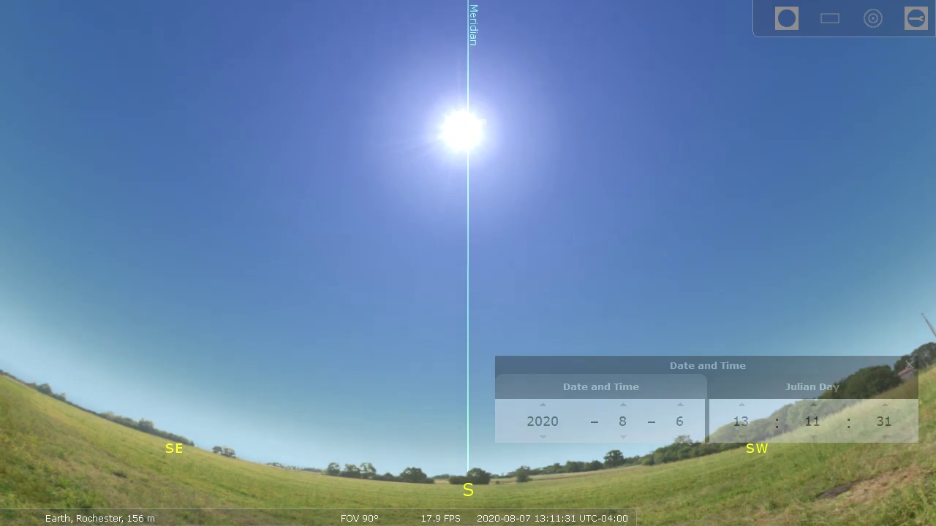
key(equal)
key(equal)
key(equal)
key(equal)
key(equal)
key(equal)
key(equal)
key(equal)
key(equal)
key(equal)
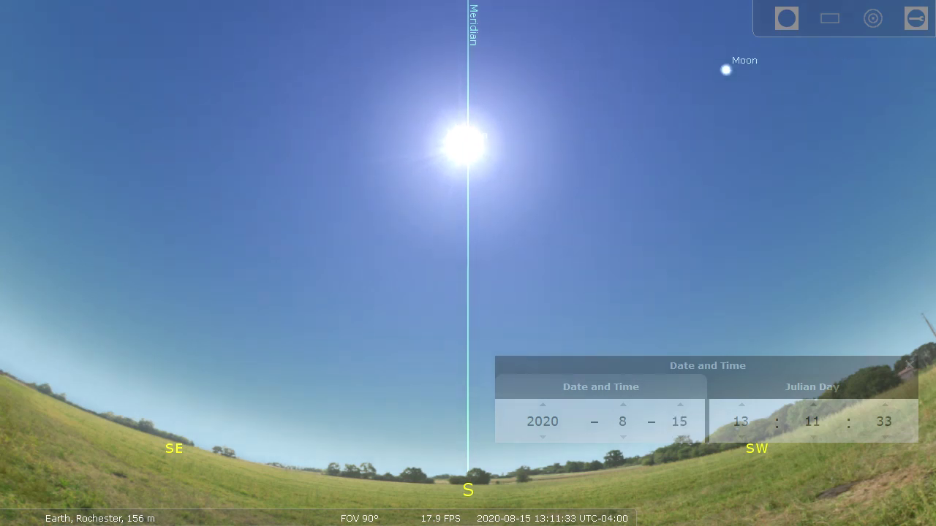
key(equal)
key(equal)
key(equal)
key(equal)
key(equal)
key(equal)
key(equal)
key(equal)
key(equal)
key(equal)
key(equal)
key(equal)
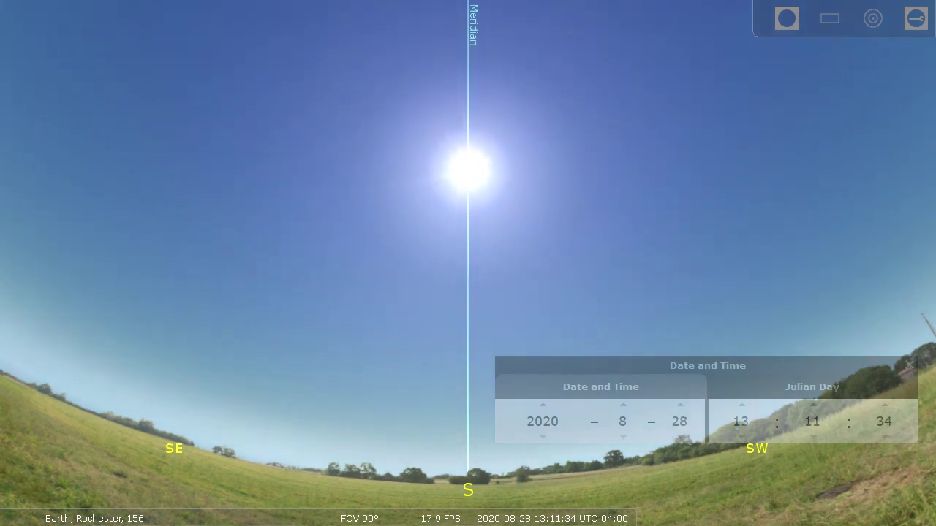
key(equal)
key(equal)
key(equal)
key(equal)
key(equal)
key(equal)
key(equal)
key(equal)
key(equal)
key(equal)
key(equal)
key(equal)
key(equal)
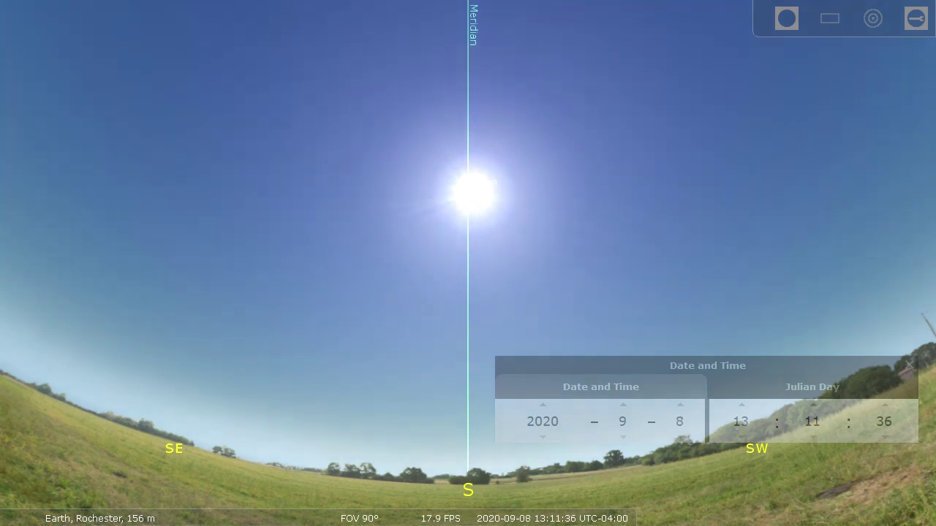
key(equal)
key(equal)
key(equal)
key(equal)
key(equal)
key(equal)
key(equal)
key(equal)
key(equal)
key(equal)
key(equal)
key(equal)
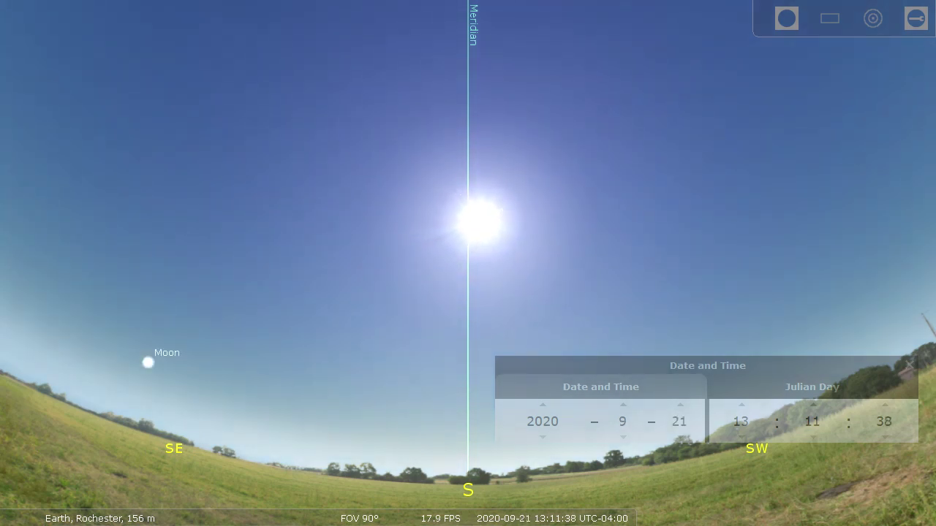
key(equal)
key(equal)
key(equal)
key(equal)
key(equal)
key(equal)
key(equal)
key(equal)
key(equal)
key(equal)
key(equal)
key(equal)
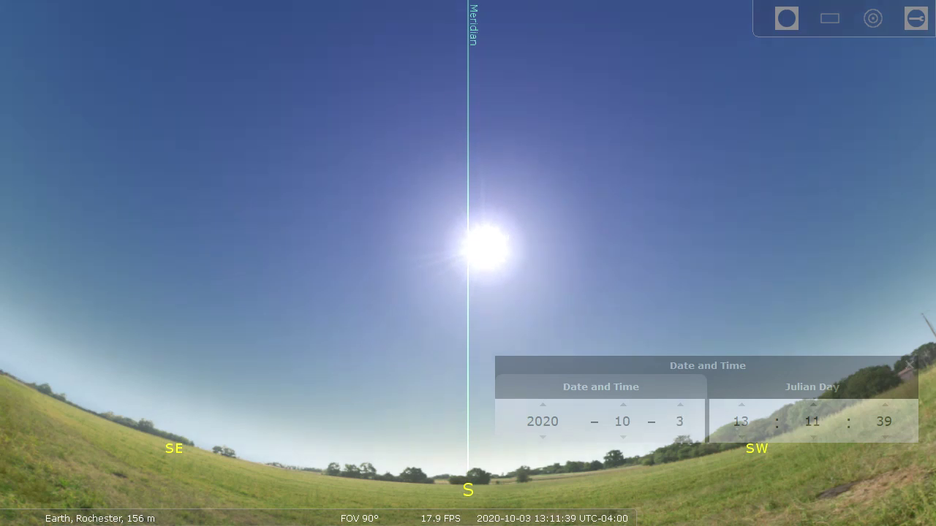
key(equal)
key(equal)
key(equal)
key(equal)
key(equal)
key(equal)
key(equal)
key(equal)
key(equal)
key(equal)
key(equal)
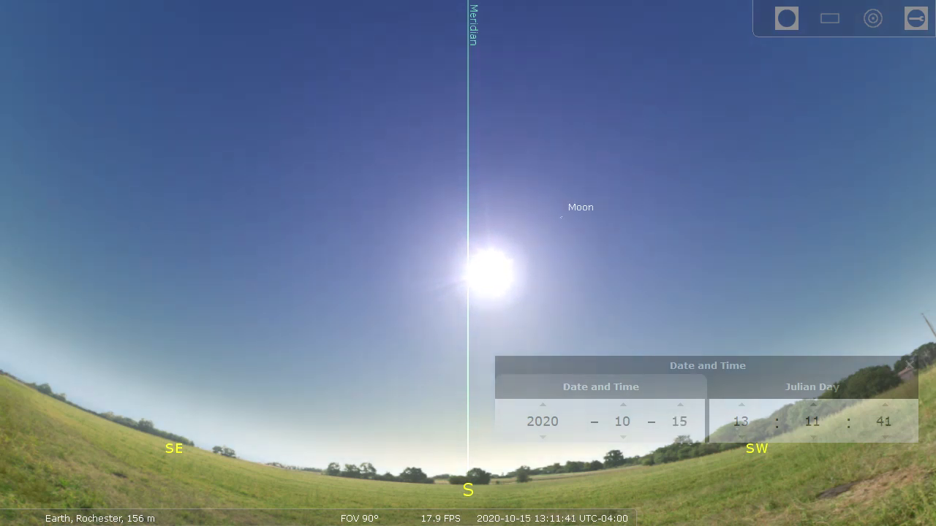
key(equal)
key(equal)
key(equal)
key(equal)
key(equal)
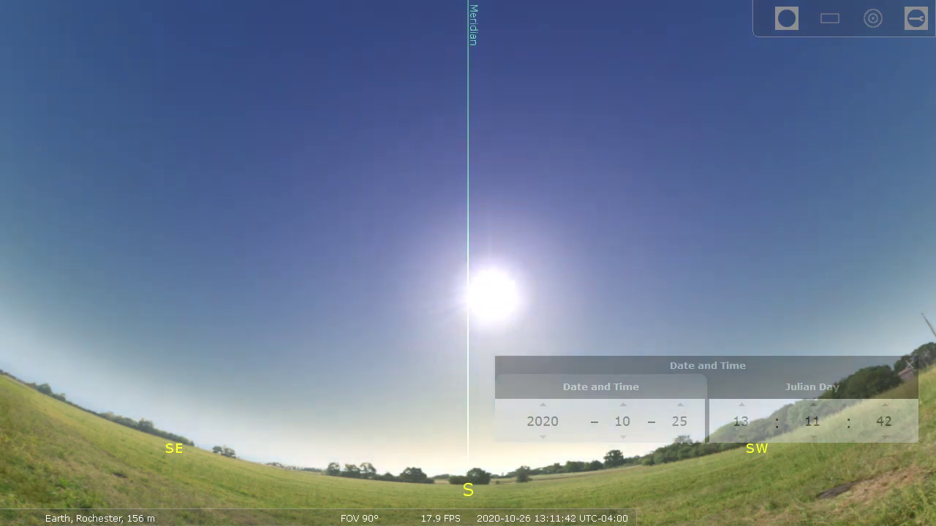
key(equal)
key(equal)
key(equal)
key(equal)
key(equal)
key(equal)
key(equal)
key(equal)
key(equal)
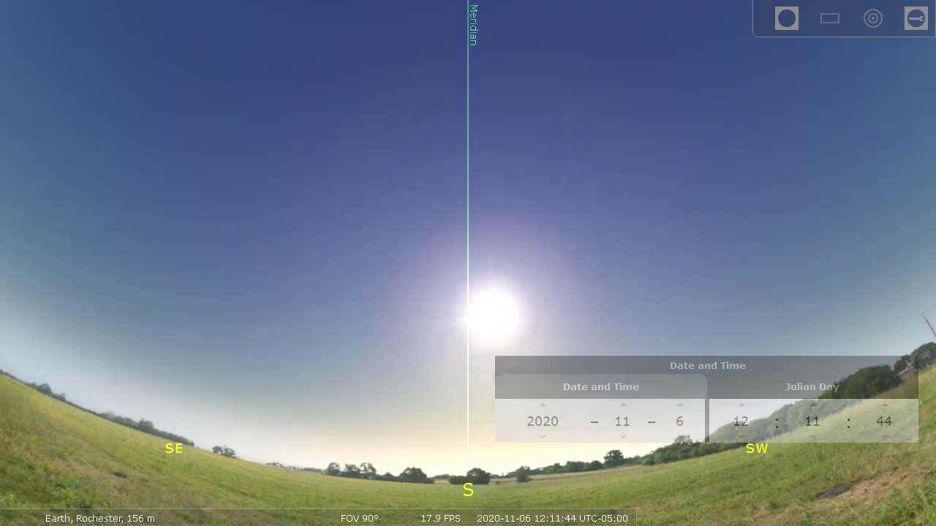
key(equal)
key(equal)
key(equal)
key(equal)
key(equal)
key(equal)
key(equal)
key(equal)
key(equal)
key(equal)
key(equal)
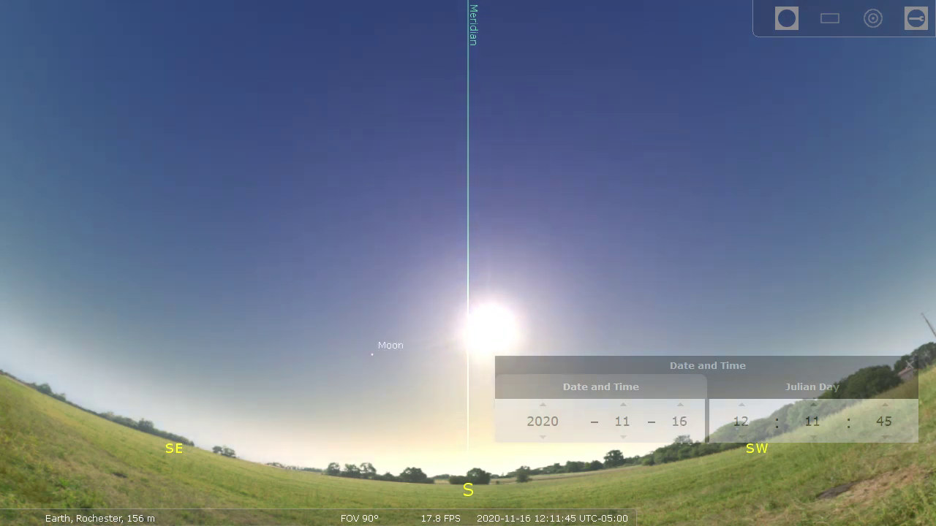
key(equal)
key(equal)
key(equal)
key(equal)
key(equal)
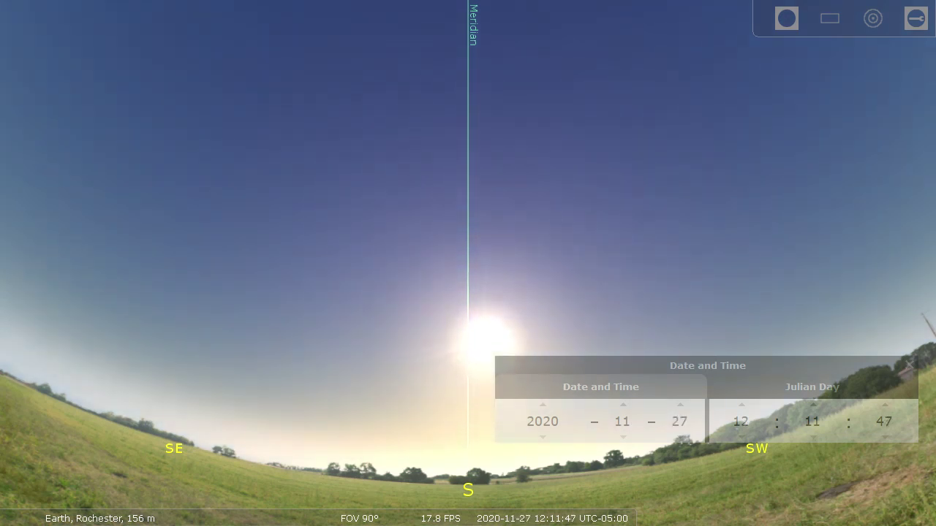
key(equal)
key(equal)
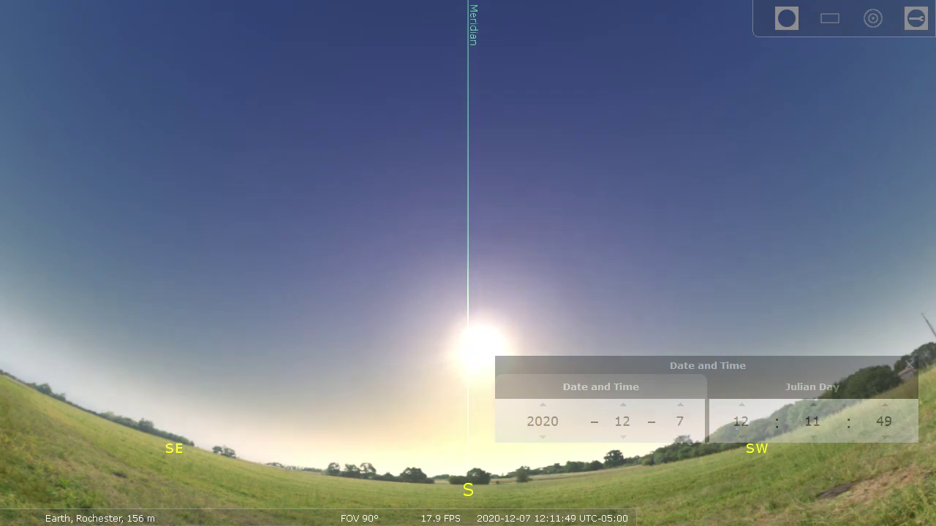
key(equal)
key(equal)
key(equal)
key(equal)
key(equal)
key(equal)
key(equal)
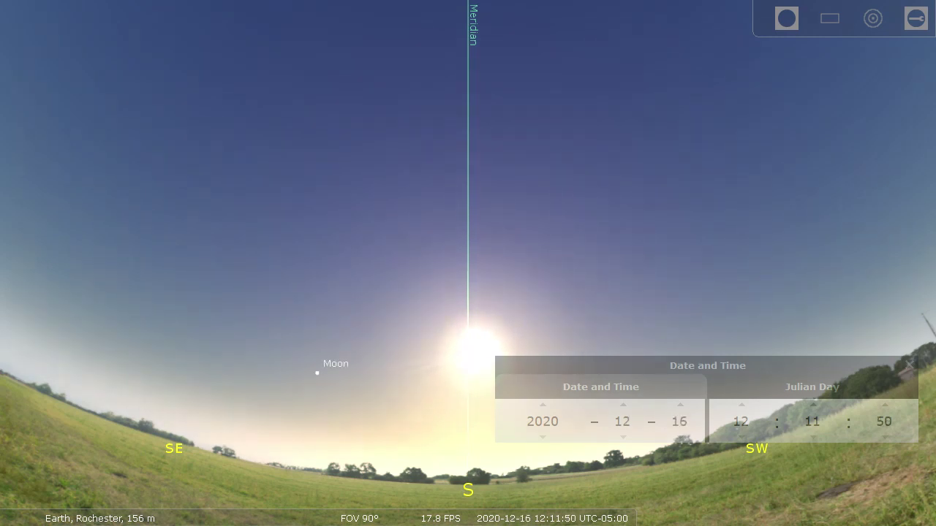
key(equal)
key(equal)
key(equal)
key(equal)
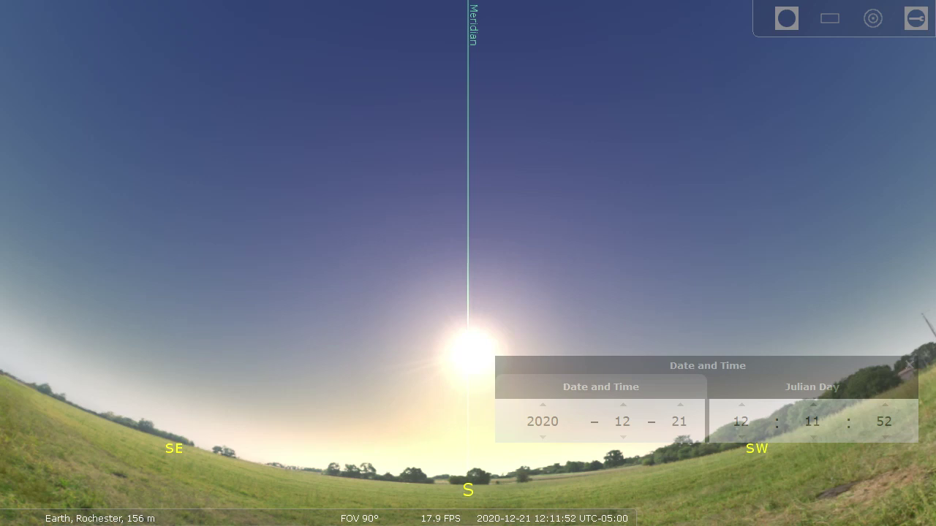
Advance the date one solar day at a time from 2020-12-21 to 2021-06-20, following the midday Sun around the meridian.
key(equal)
key(equal)
key(equal)
key(equal)
key(equal)
key(equal)
key(equal)
key(equal)
key(equal)
key(equal)
key(equal)
key(equal)
key(equal)
key(equal)
key(equal)
key(equal)
key(equal)
key(equal)
key(equal)
key(equal)
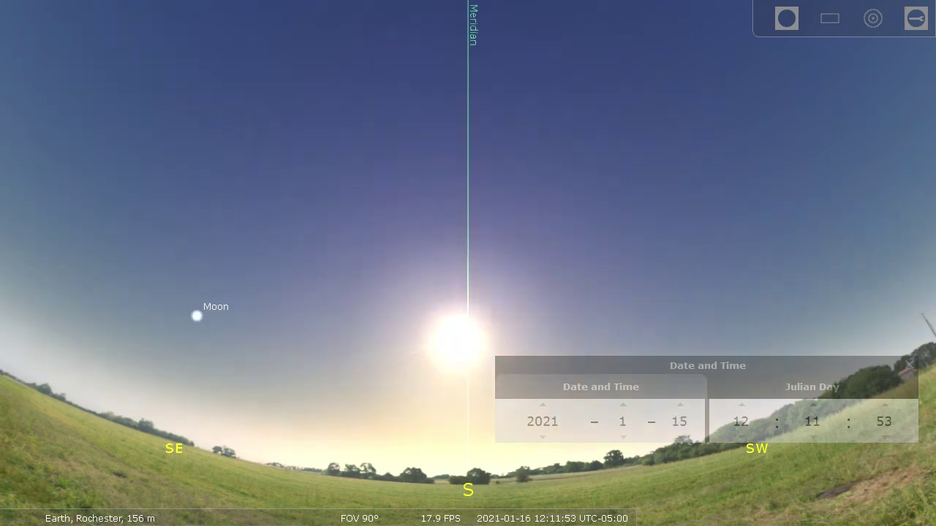
key(equal)
key(equal)
key(equal)
key(equal)
key(equal)
key(equal)
key(equal)
key(equal)
key(equal)
key(equal)
key(equal)
key(equal)
key(equal)
key(equal)
key(equal)
key(equal)
key(equal)
key(equal)
key(equal)
key(equal)
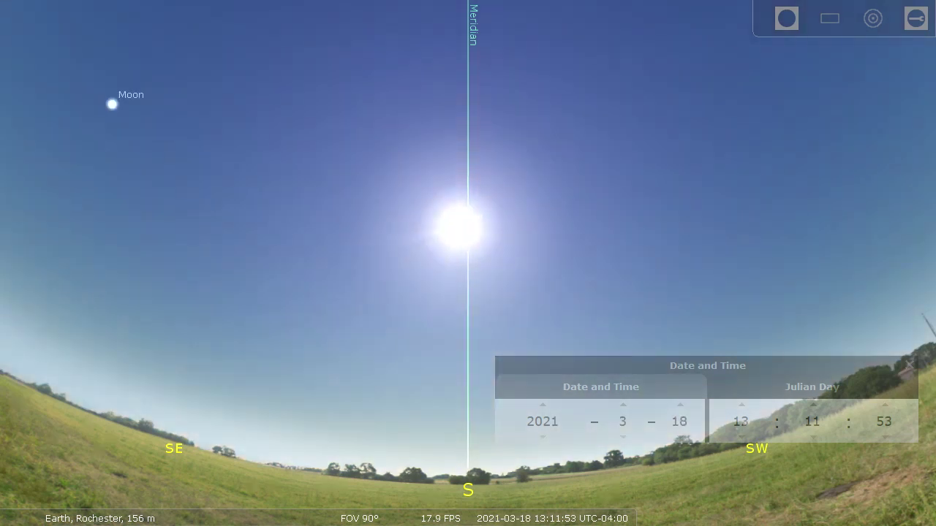
key(equal)
key(equal)
key(equal)
key(equal)
key(equal)
key(equal)
key(equal)
key(equal)
key(equal)
key(equal)
key(equal)
key(equal)
key(equal)
key(equal)
key(equal)
key(equal)
key(equal)
key(equal)
key(equal)
key(equal)
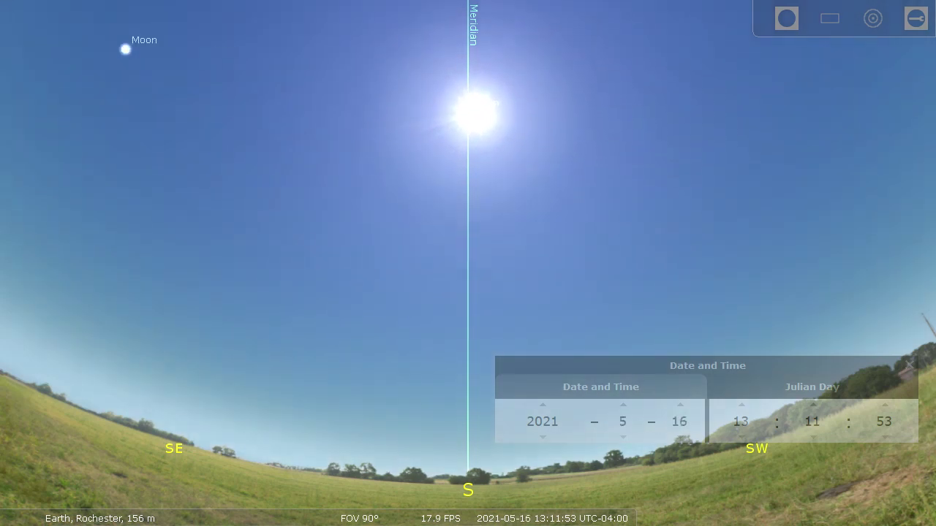
key(equal)
key(equal)
key(equal)
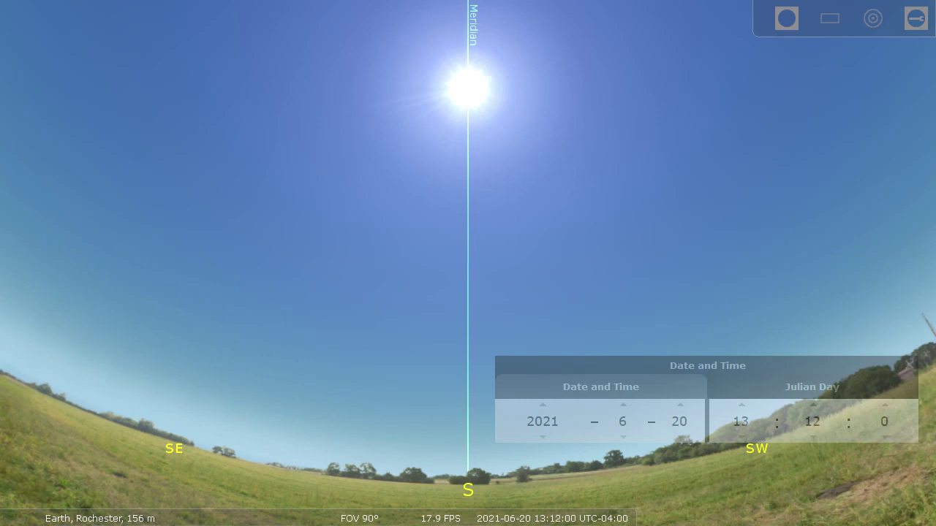
Display the celestial equator line and advance the date day by day to 2021-09-22, bringing the midday Sun onto the equator.
key(period)
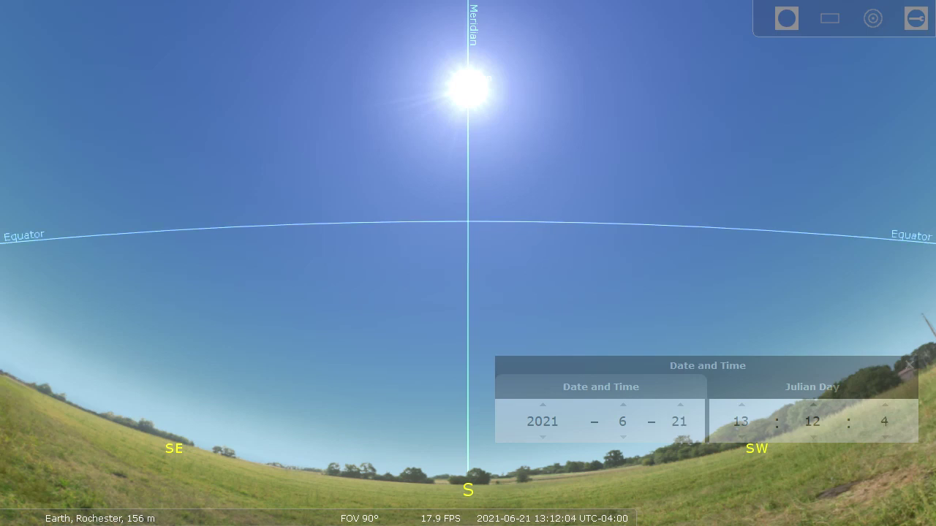
key(equal)
key(equal)
key(equal)
key(equal)
key(equal)
key(equal)
key(equal)
key(equal)
key(equal)
key(equal)
key(equal)
key(equal)
key(equal)
key(equal)
key(equal)
key(equal)
key(equal)
key(equal)
key(equal)
key(equal)
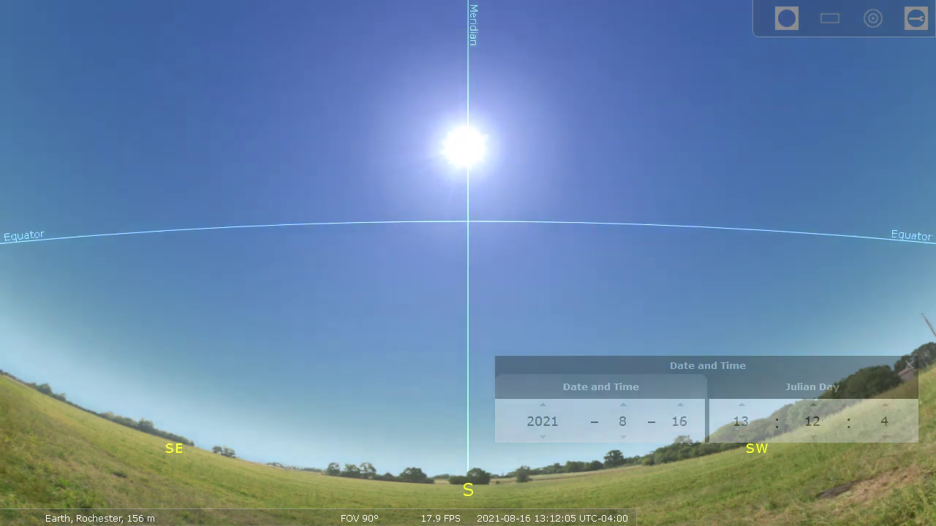
key(equal)
key(equal)
key(equal)
key(equal)
key(equal)
key(equal)
key(equal)
key(equal)
key(equal)
key(equal)
key(equal)
key(equal)
key(equal)
key(equal)
key(equal)
key(equal)
key(equal)
key(equal)
key(equal)
key(equal)
key(equal)
key(equal)
key(equal)
key(equal)
key(equal)
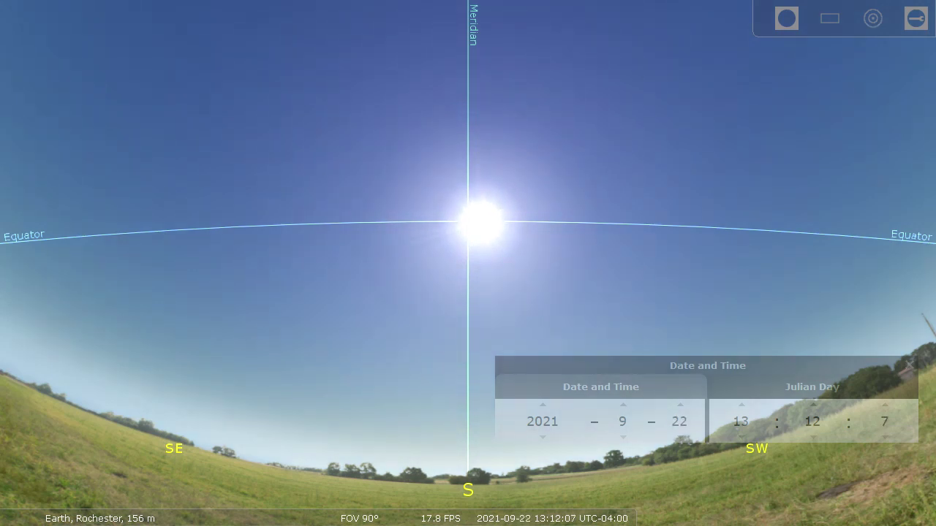
Advance the date one solar day at a time to 2022-03-20, bringing the midday Sun back onto the celestial equator.
key(equal)
key(equal)
key(equal)
key(equal)
key(equal)
key(equal)
key(equal)
key(equal)
key(equal)
key(equal)
key(equal)
key(equal)
key(equal)
key(equal)
key(equal)
key(equal)
key(equal)
key(equal)
key(equal)
key(equal)
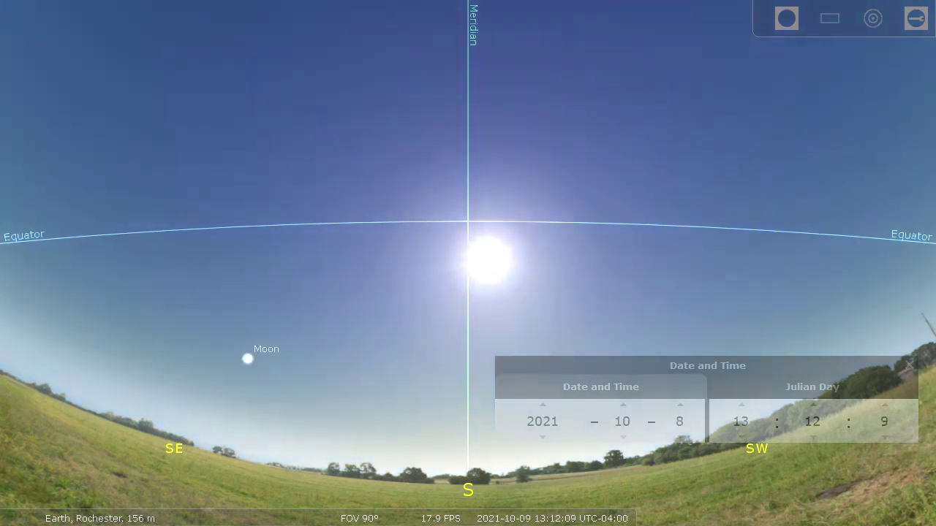
key(equal)
key(equal)
key(equal)
key(equal)
key(equal)
key(equal)
key(equal)
key(equal)
key(equal)
key(equal)
key(equal)
key(equal)
key(equal)
key(equal)
key(equal)
key(equal)
key(equal)
key(equal)
key(equal)
key(equal)
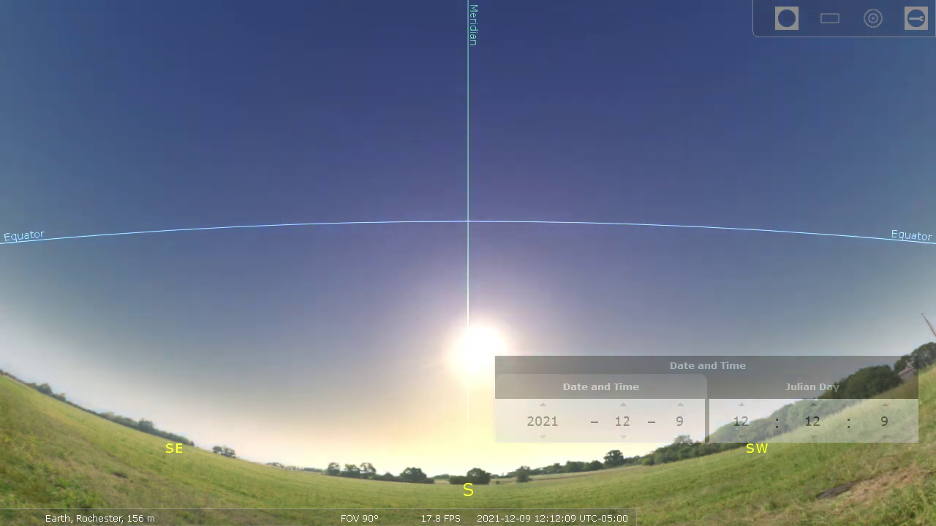
key(equal)
key(equal)
key(equal)
key(equal)
key(equal)
key(equal)
key(equal)
key(equal)
key(equal)
key(equal)
key(equal)
key(equal)
key(equal)
key(equal)
key(equal)
key(equal)
key(equal)
key(equal)
key(equal)
key(equal)
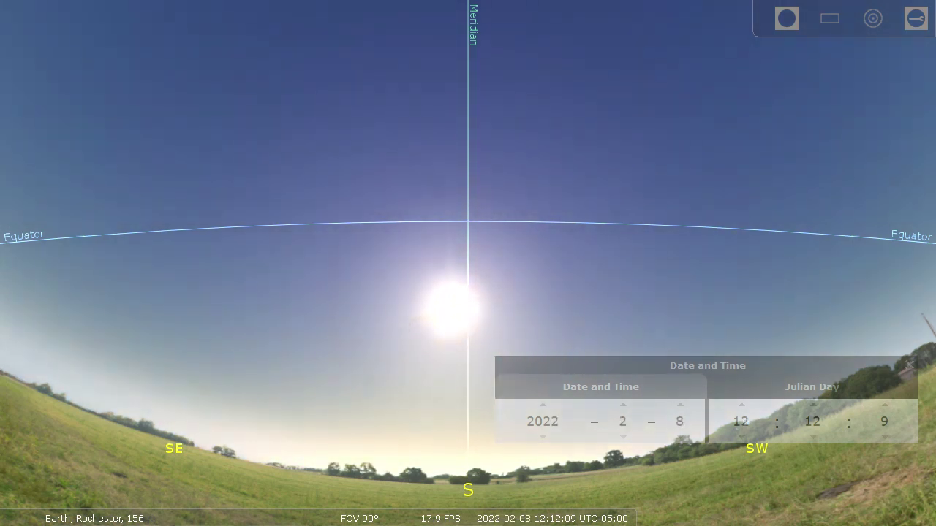
key(equal)
key(equal)
key(equal)
key(equal)
key(equal)
key(equal)
key(equal)
key(equal)
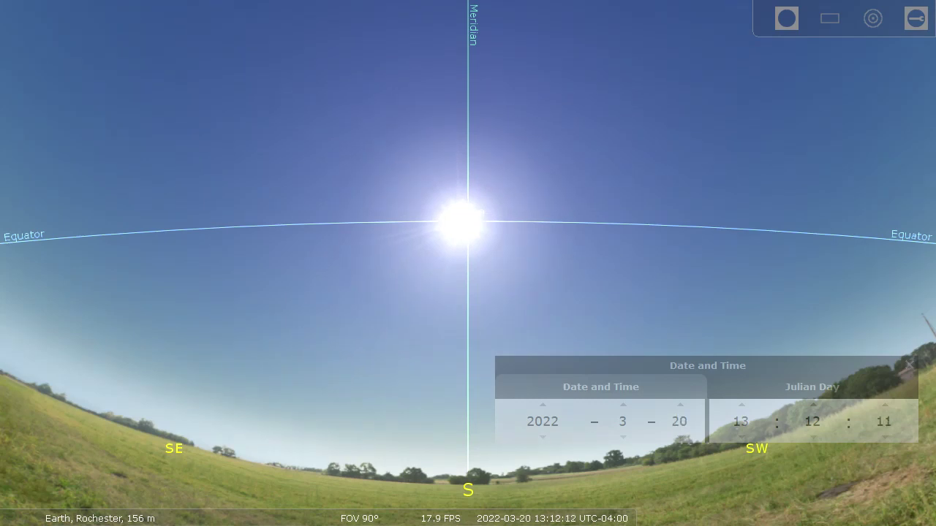
Advance the date one solar day at a time from 2022-03-20 to 2023-06-02, tracing the midday Sun's yearly path around the meridian and celestial equator.
key(equal)
key(equal)
key(equal)
key(equal)
key(equal)
key(equal)
key(equal)
key(equal)
key(equal)
key(equal)
key(equal)
key(equal)
key(equal)
key(equal)
key(equal)
key(equal)
key(equal)
key(equal)
key(equal)
key(equal)
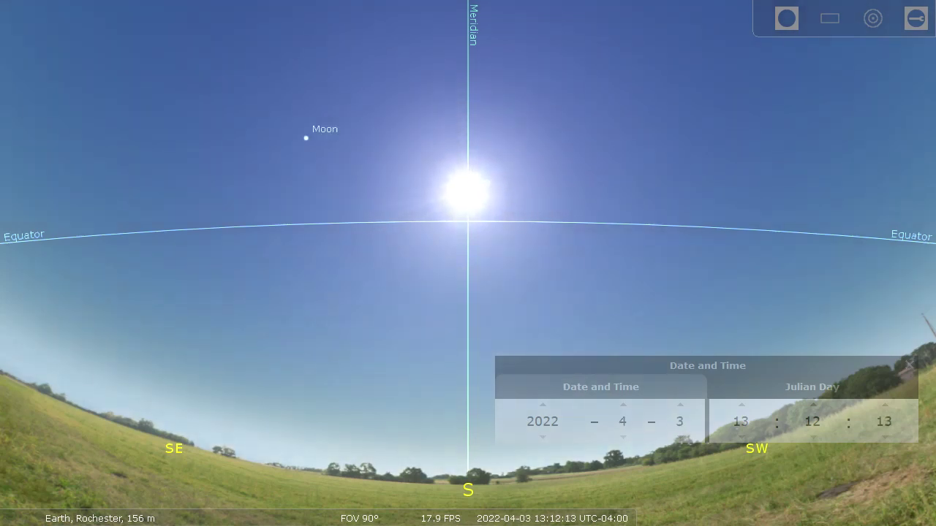
key(equal)
key(equal)
key(equal)
key(equal)
key(equal)
key(equal)
key(equal)
key(equal)
key(equal)
key(equal)
key(equal)
key(equal)
key(equal)
key(equal)
key(equal)
key(equal)
key(equal)
key(equal)
key(equal)
key(equal)
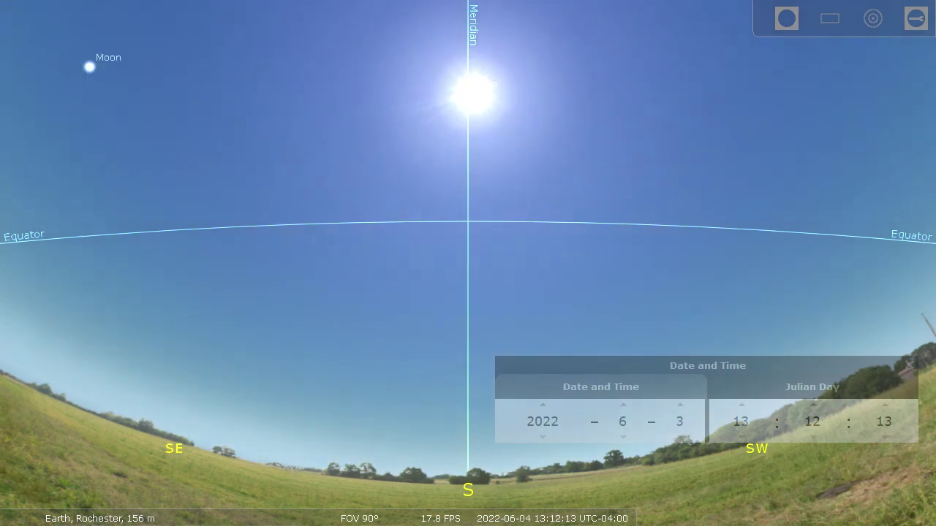
key(equal)
key(equal)
key(equal)
key(equal)
key(equal)
key(equal)
key(equal)
key(equal)
key(equal)
key(equal)
key(equal)
key(equal)
key(equal)
key(equal)
key(equal)
key(equal)
key(equal)
key(equal)
key(equal)
key(equal)
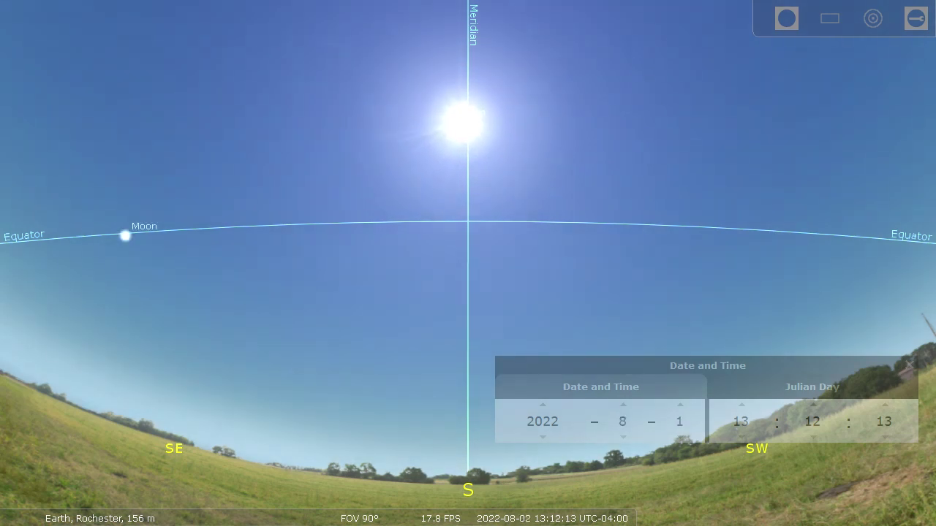
key(equal)
key(equal)
key(equal)
key(equal)
key(equal)
key(equal)
key(equal)
key(equal)
key(equal)
key(equal)
key(equal)
key(equal)
key(equal)
key(equal)
key(equal)
key(equal)
key(equal)
key(equal)
key(equal)
key(equal)
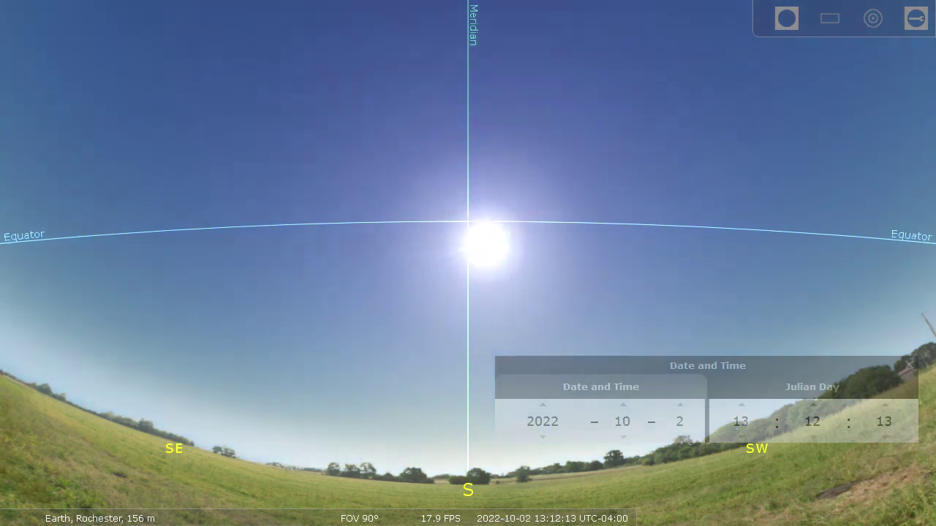
key(equal)
key(equal)
key(equal)
key(equal)
key(equal)
key(equal)
key(equal)
key(equal)
key(equal)
key(equal)
key(equal)
key(equal)
key(equal)
key(equal)
key(equal)
key(equal)
key(equal)
key(equal)
key(equal)
key(equal)
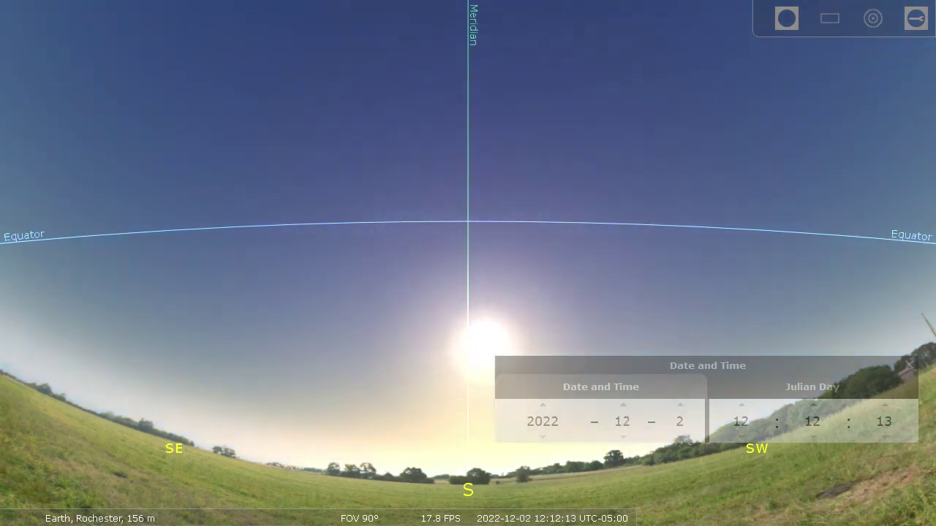
key(equal)
key(equal)
key(equal)
key(equal)
key(equal)
key(equal)
key(equal)
key(equal)
key(equal)
key(equal)
key(equal)
key(equal)
key(equal)
key(equal)
key(equal)
key(equal)
key(equal)
key(equal)
key(equal)
key(equal)
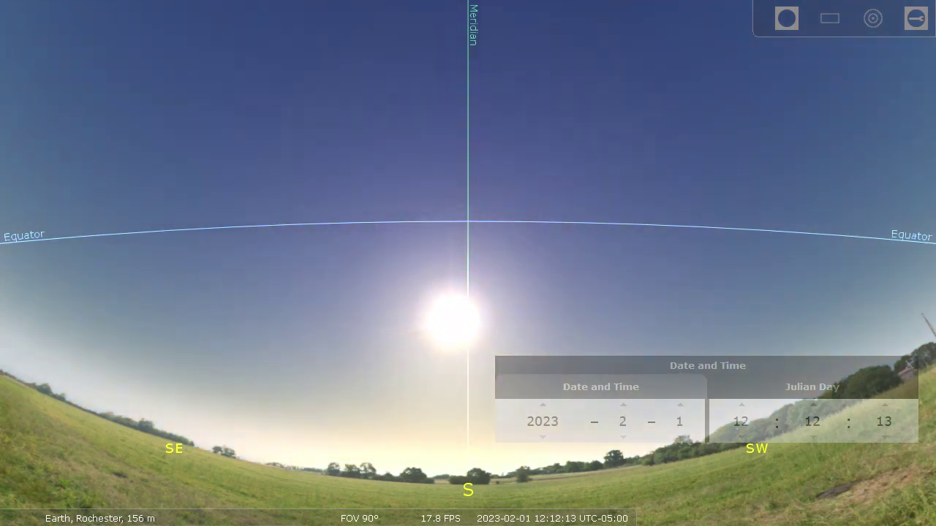
key(equal)
key(equal)
key(equal)
key(equal)
key(equal)
key(equal)
key(equal)
key(equal)
key(equal)
key(equal)
key(equal)
key(equal)
key(equal)
key(equal)
key(equal)
key(equal)
key(equal)
key(equal)
key(equal)
key(equal)
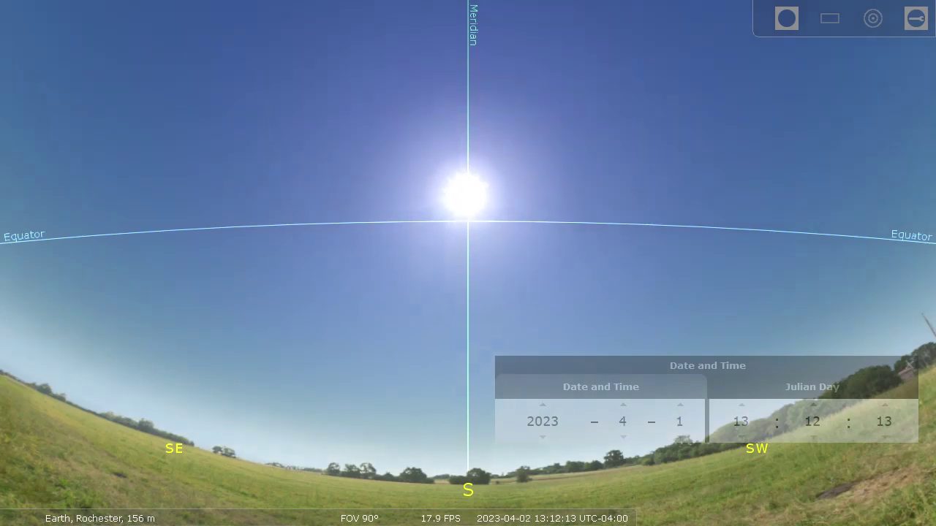
key(equal)
key(equal)
key(equal)
key(equal)
key(equal)
key(equal)
key(equal)
key(equal)
key(equal)
key(equal)
key(equal)
key(equal)
key(equal)
key(equal)
key(equal)
key(equal)
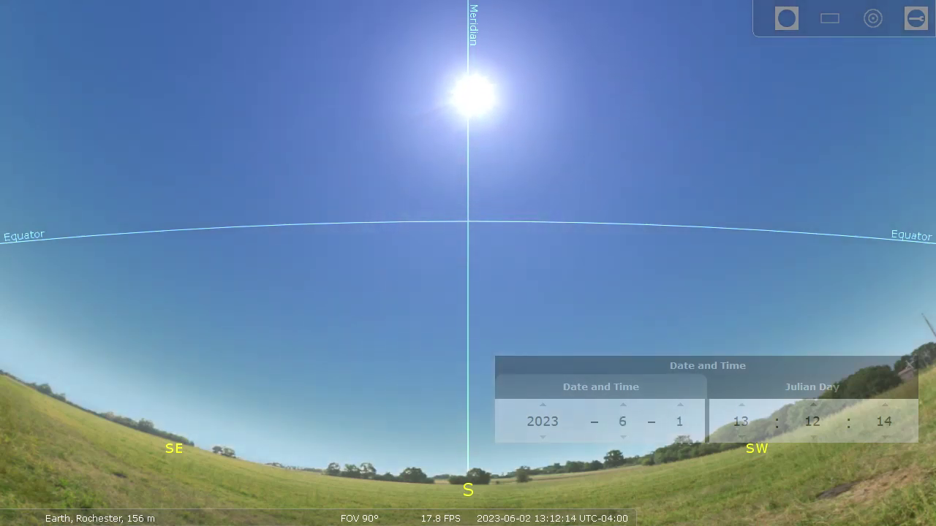
Advance the date one solar day at a time from 2023-06-02 to 2024-09-29, following the midday Sun around the meridian and across the celestial equator.
key(equal)
key(equal)
key(equal)
key(equal)
key(equal)
key(equal)
key(equal)
key(equal)
key(equal)
key(equal)
key(equal)
key(equal)
key(equal)
key(equal)
key(equal)
key(equal)
key(equal)
key(equal)
key(equal)
key(equal)
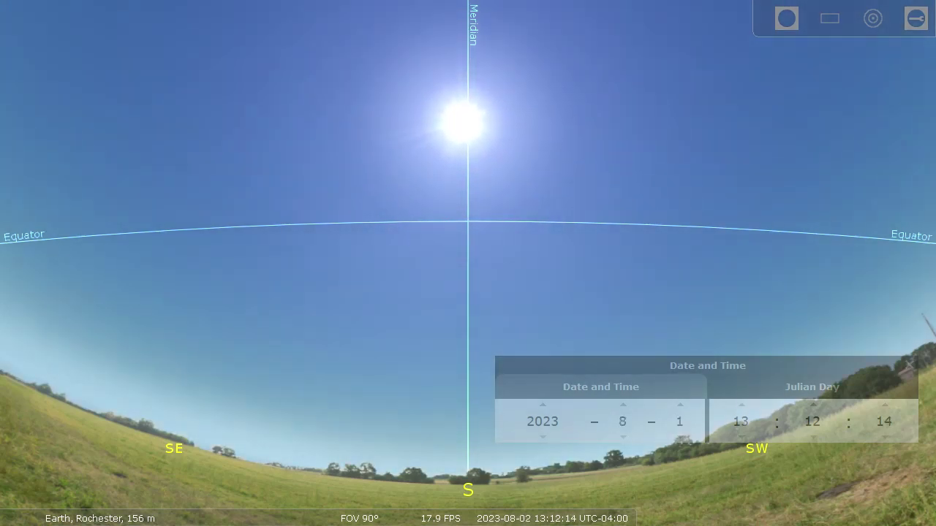
key(equal)
key(equal)
key(equal)
key(equal)
key(equal)
key(equal)
key(equal)
key(equal)
key(equal)
key(equal)
key(equal)
key(equal)
key(equal)
key(equal)
key(equal)
key(equal)
key(equal)
key(equal)
key(equal)
key(equal)
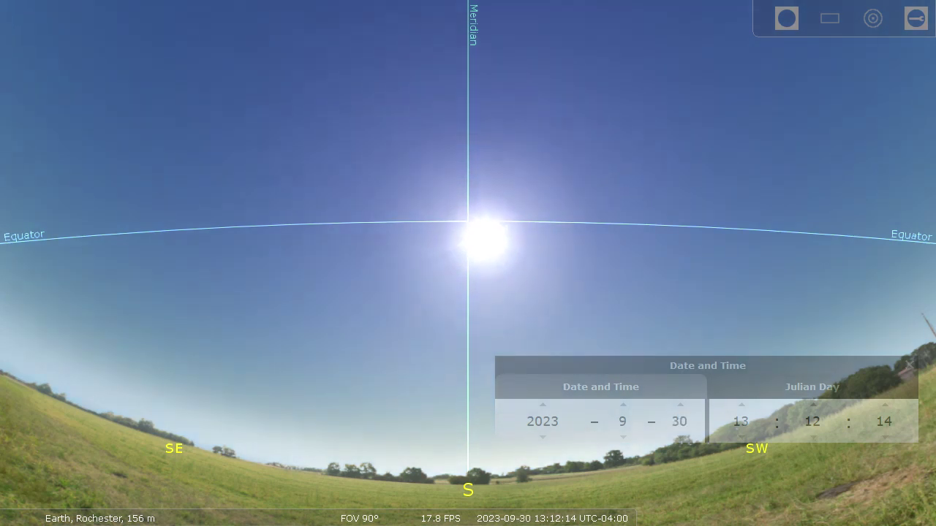
key(equal)
key(equal)
key(equal)
key(equal)
key(equal)
key(equal)
key(equal)
key(equal)
key(equal)
key(equal)
key(equal)
key(equal)
key(equal)
key(equal)
key(equal)
key(equal)
key(equal)
key(equal)
key(equal)
key(equal)
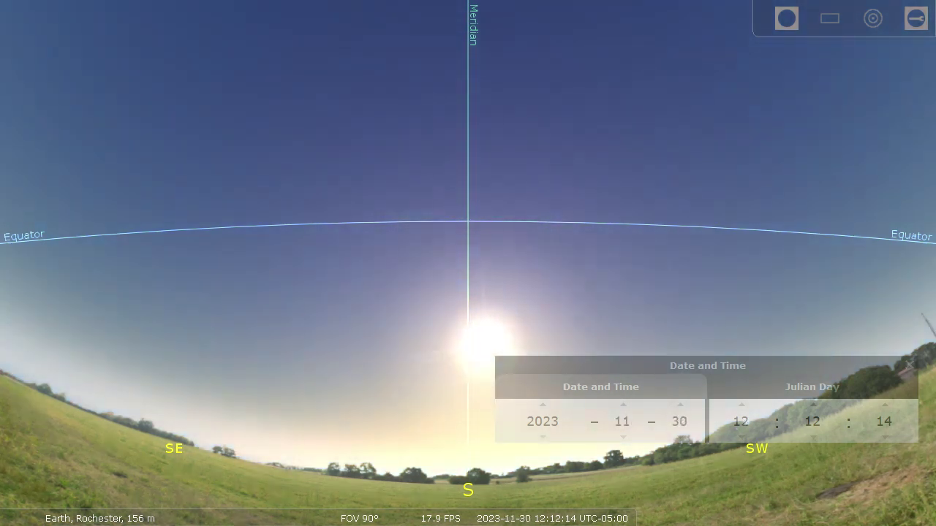
key(equal)
key(equal)
key(equal)
key(equal)
key(equal)
key(equal)
key(equal)
key(equal)
key(equal)
key(equal)
key(equal)
key(equal)
key(equal)
key(equal)
key(equal)
key(equal)
key(equal)
key(equal)
key(equal)
key(equal)
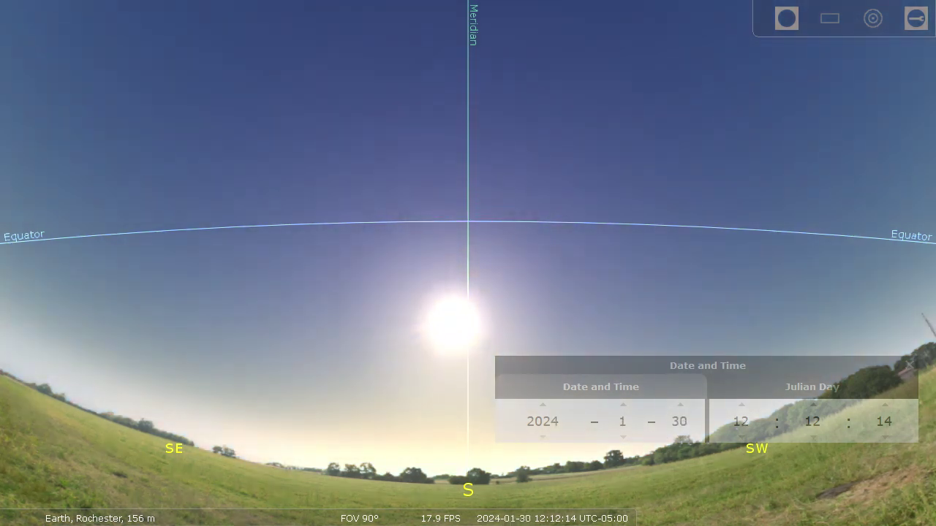
key(equal)
key(equal)
key(equal)
key(equal)
key(equal)
key(equal)
key(equal)
key(equal)
key(equal)
key(equal)
key(equal)
key(equal)
key(equal)
key(equal)
key(equal)
key(equal)
key(equal)
key(equal)
key(equal)
key(equal)
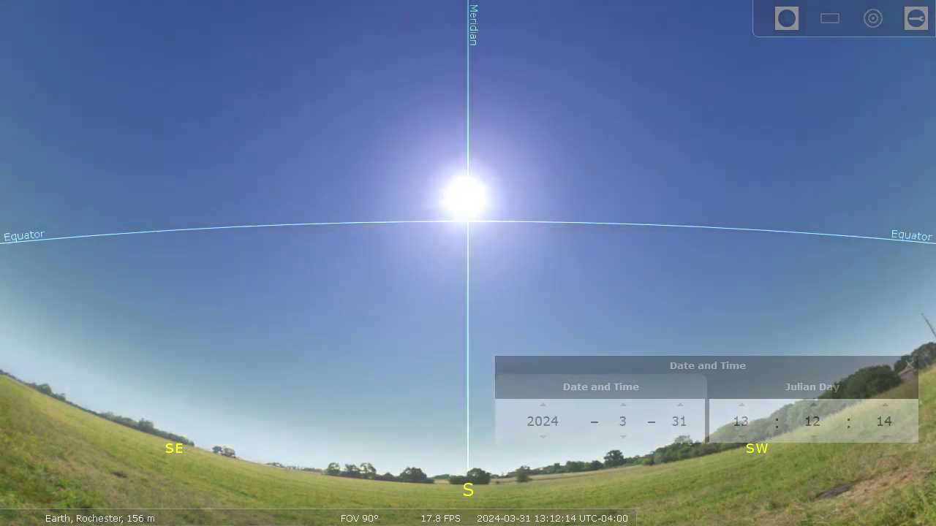
key(equal)
key(equal)
key(equal)
key(equal)
key(equal)
key(equal)
key(equal)
key(equal)
key(equal)
key(equal)
key(equal)
key(equal)
key(equal)
key(equal)
key(equal)
key(equal)
key(equal)
key(equal)
key(equal)
key(equal)
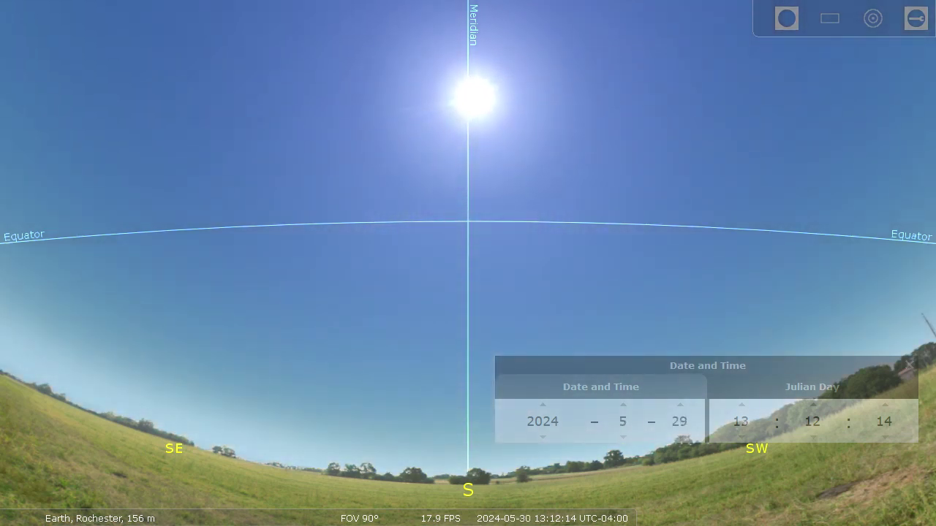
key(equal)
key(equal)
key(equal)
key(equal)
key(equal)
key(equal)
key(equal)
key(equal)
key(equal)
key(equal)
key(equal)
key(equal)
key(equal)
key(equal)
key(equal)
key(equal)
key(equal)
key(equal)
key(equal)
key(equal)
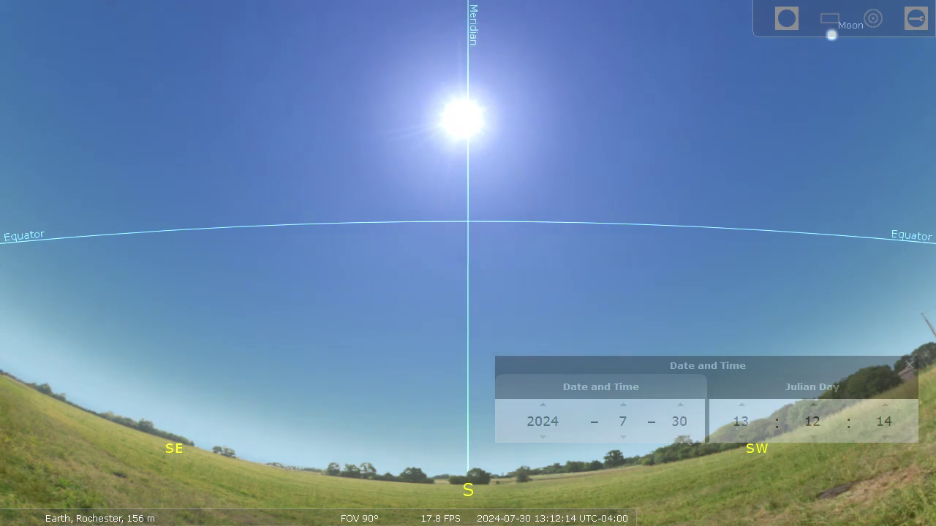
key(equal)
key(equal)
key(equal)
key(equal)
key(equal)
key(equal)
key(equal)
key(equal)
key(equal)
key(equal)
key(equal)
key(equal)
key(equal)
key(equal)
key(equal)
key(equal)
key(equal)
key(equal)
key(equal)
key(equal)
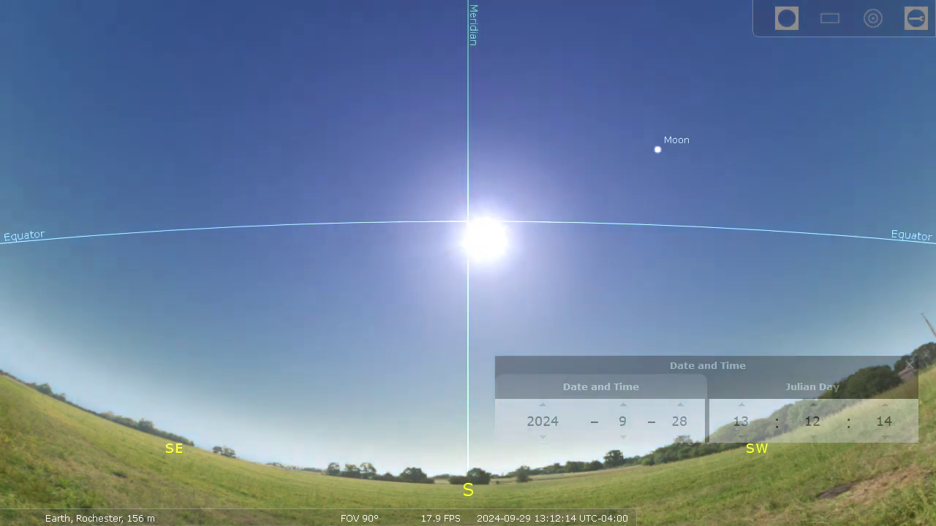
Advance the date one solar day at a time from 2024-09-29 through 2025-03-30, following the midday Sun past winter solstice and across the equator.
key(equal)
key(equal)
key(equal)
key(equal)
key(equal)
key(equal)
key(equal)
key(equal)
key(equal)
key(equal)
key(equal)
key(equal)
key(equal)
key(equal)
key(equal)
key(equal)
key(equal)
key(equal)
key(equal)
key(equal)
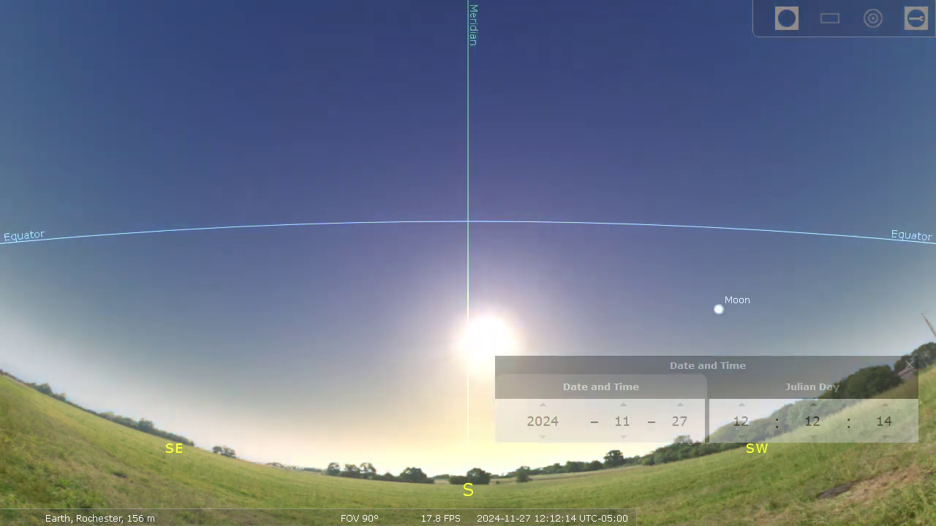
key(equal)
key(equal)
key(equal)
key(equal)
key(equal)
key(equal)
key(equal)
key(equal)
key(equal)
key(equal)
key(equal)
key(equal)
key(equal)
key(equal)
key(equal)
key(equal)
key(equal)
key(equal)
key(equal)
key(equal)
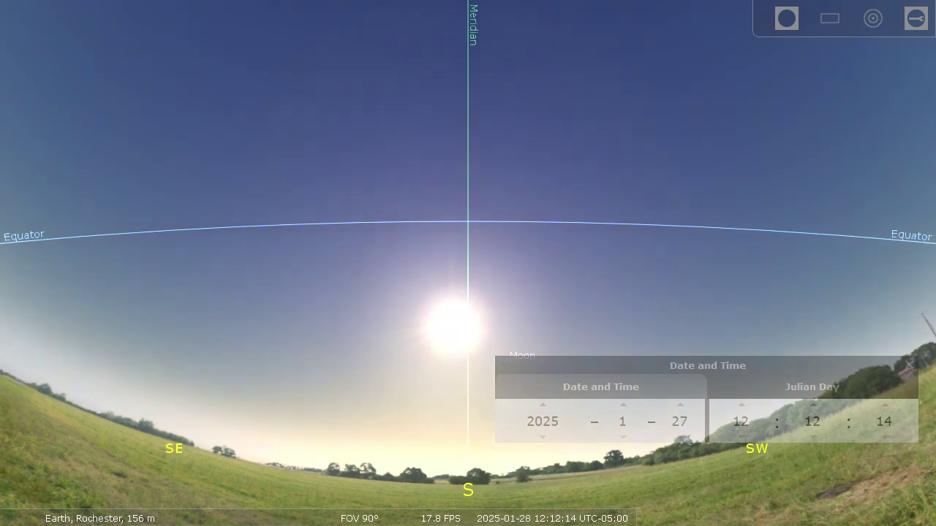
key(equal)
key(equal)
key(equal)
key(equal)
key(equal)
key(equal)
key(equal)
key(equal)
key(equal)
key(equal)
key(equal)
key(equal)
key(equal)
key(equal)
key(equal)
key(equal)
key(equal)
key(equal)
key(equal)
key(equal)
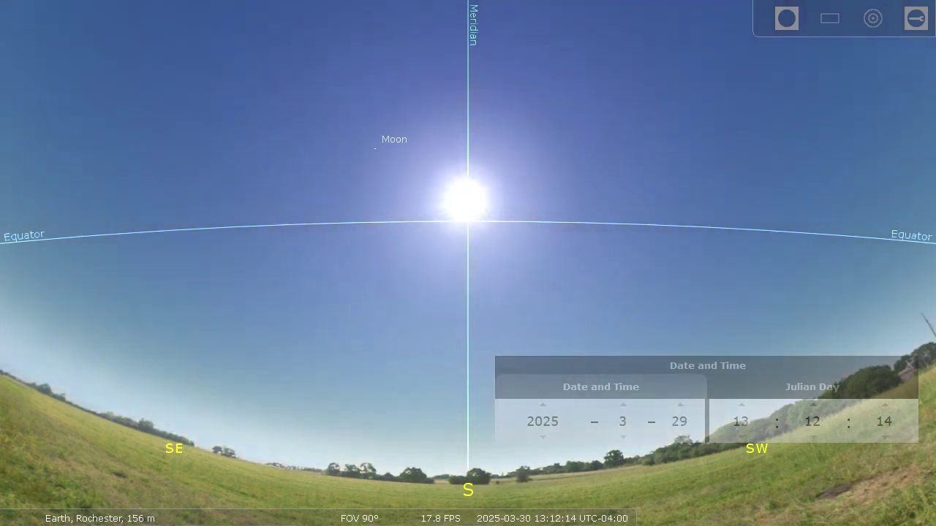
key(equal)
key(equal)
key(equal)
key(equal)
key(equal)
key(equal)
key(equal)
key(equal)
key(equal)
key(equal)
key(equal)
key(equal)
key(equal)
key(equal)
key(equal)
key(equal)
key(equal)
key(equal)
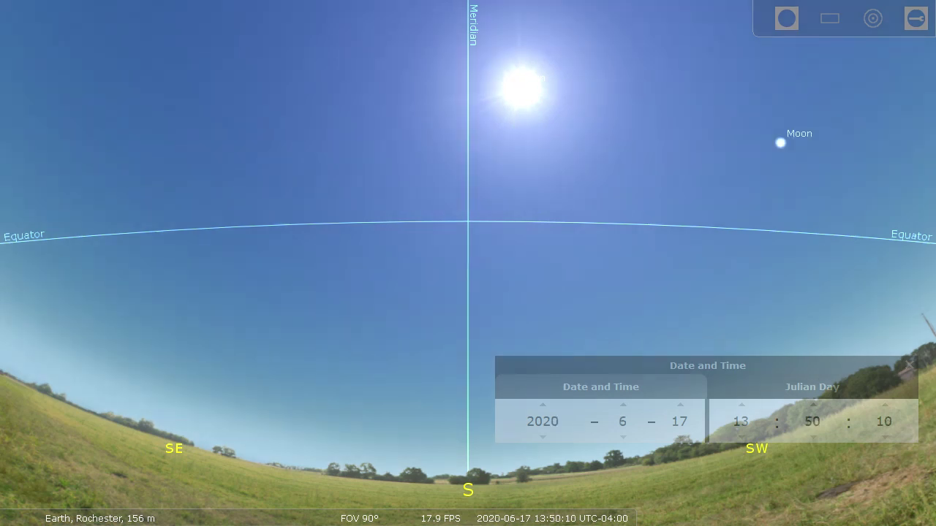
Return the date to 2020-06-18 and close the date and time window.
key(equal)
click(911, 366)
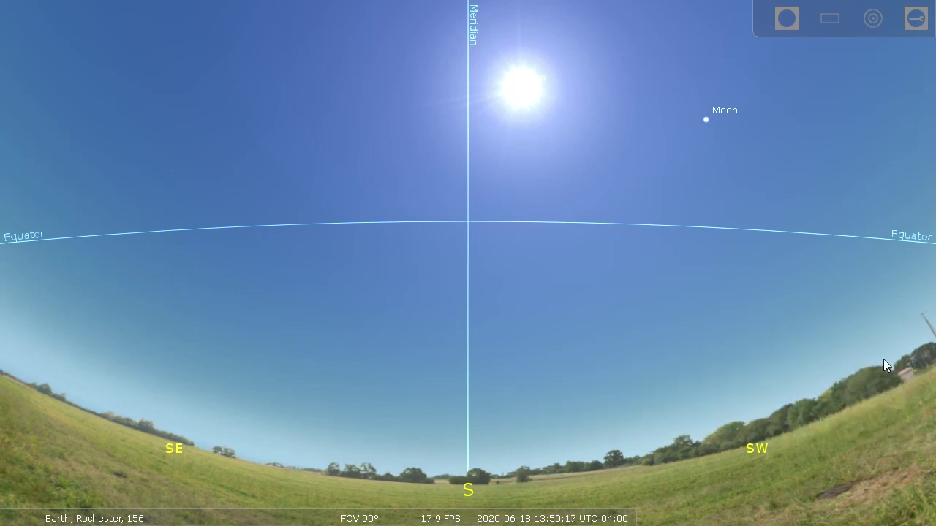
Face the western horizon and hide the meridian and celestial equator lines.
key(Right)
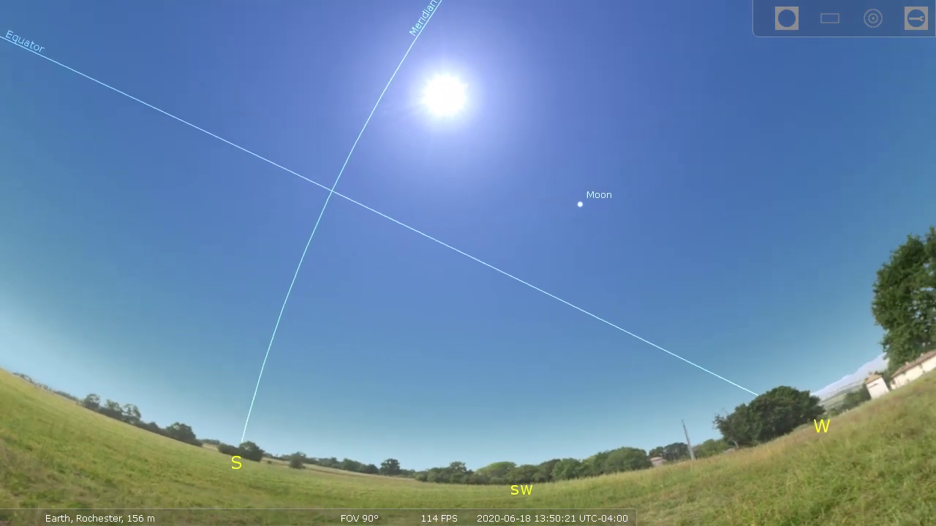
key(Right)
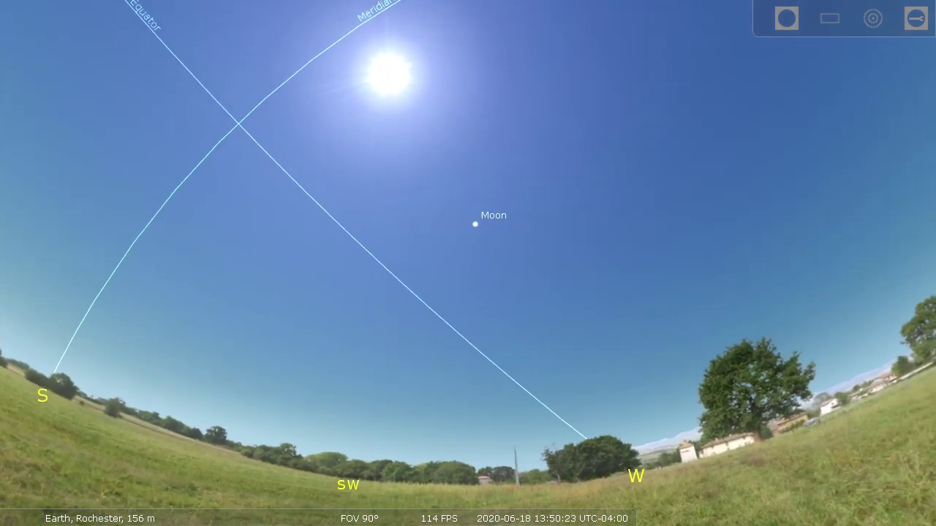
key(Down)
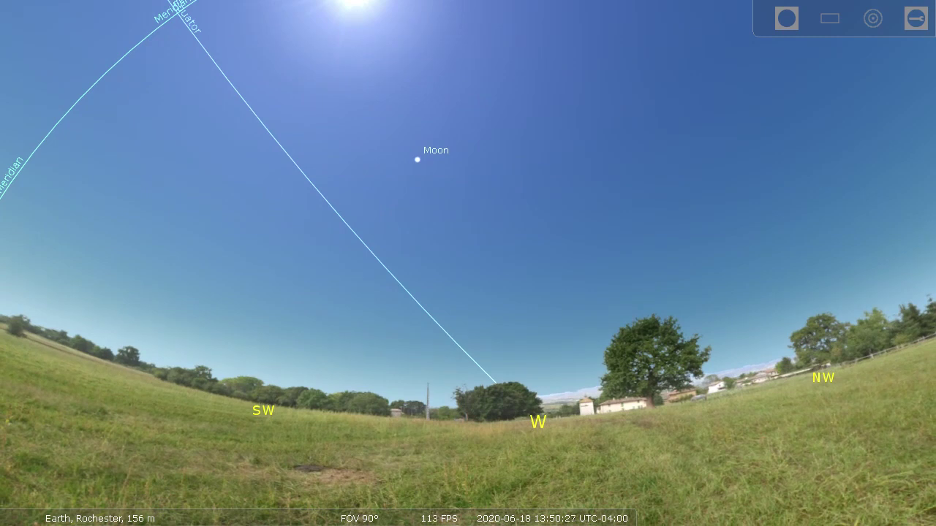
key(semicolon)
key(period)
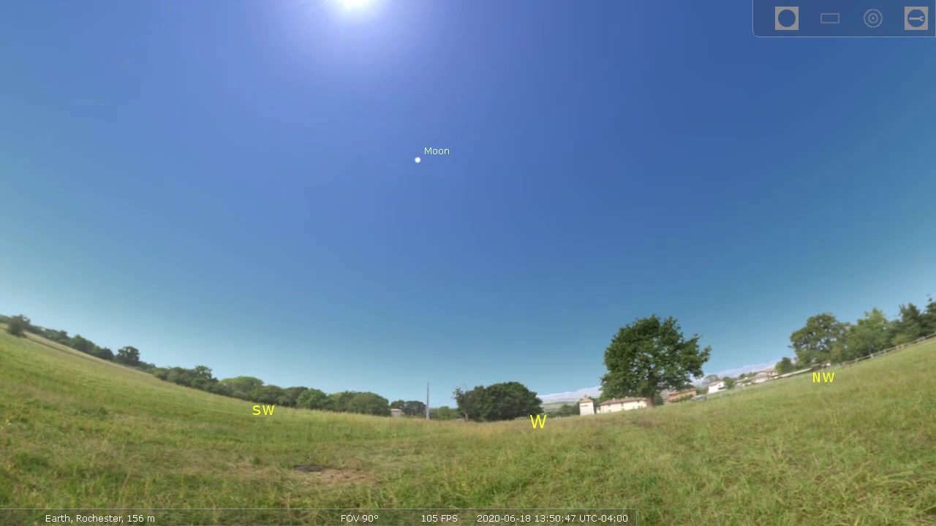
Speed time forward to about 21:59 on 2020-06-18 with a 60° field of view, and restore the normal time rate.
key(l)
key(l)
key(l)
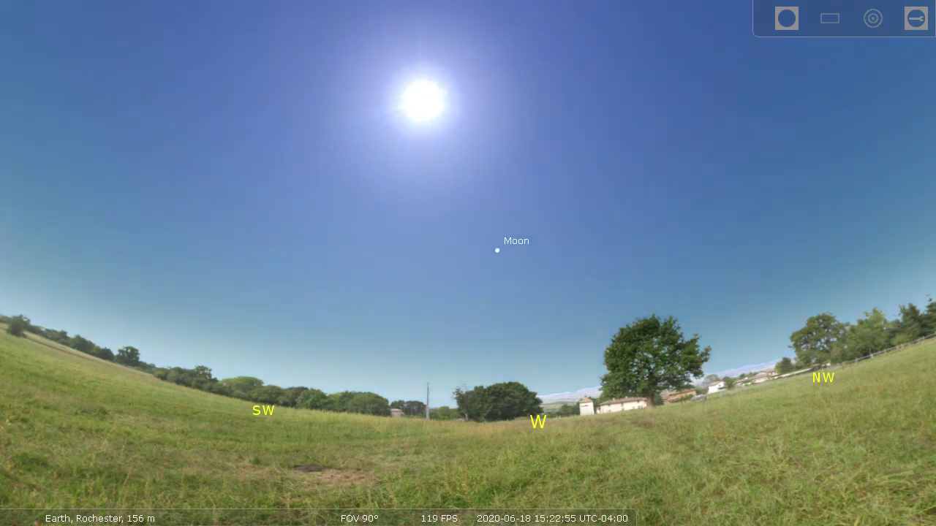
key(Page_Up)
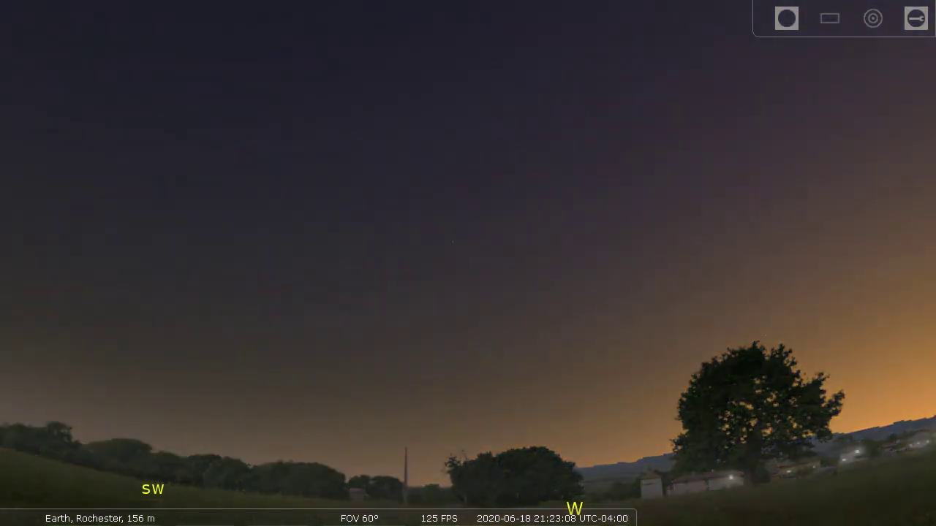
key(k)
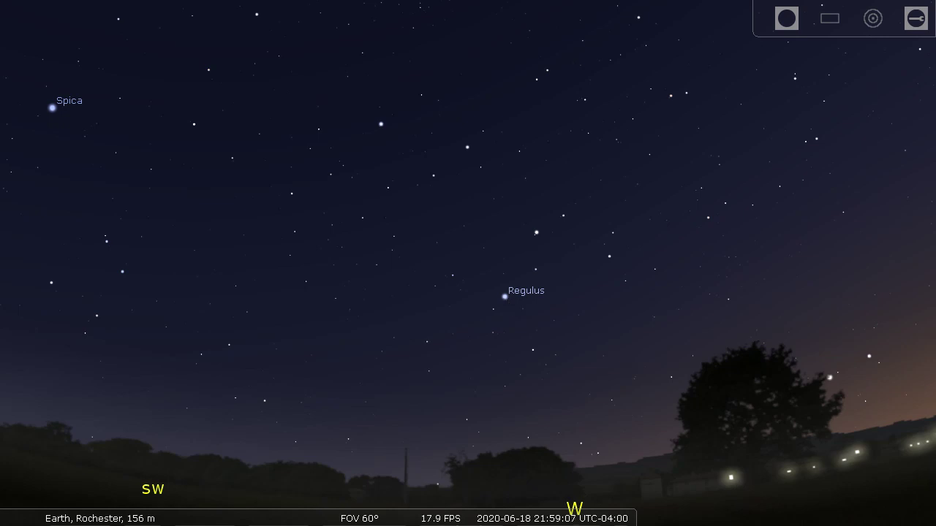
Isolate the constellation Leo above the western horizon and display its name and constellation lines.
key(Down)
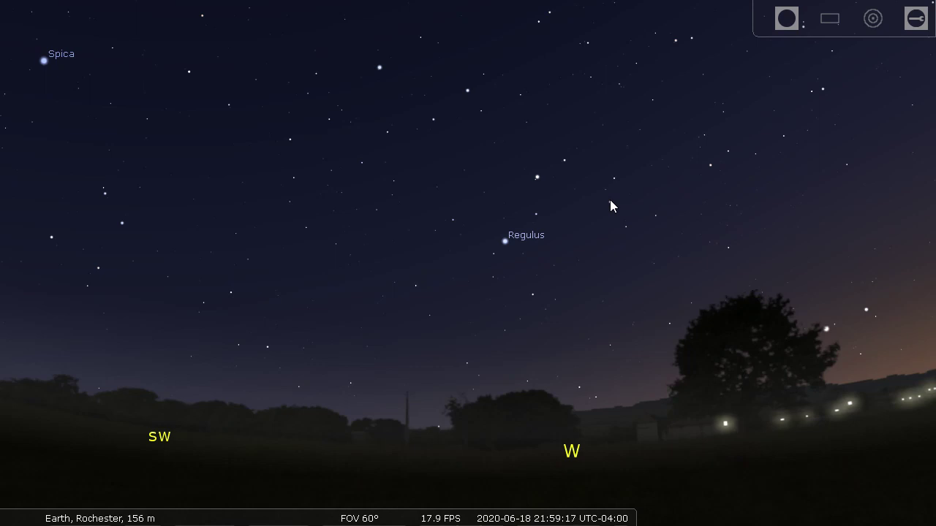
click(454, 106)
right_click(453, 104)
key(v)
key(c)
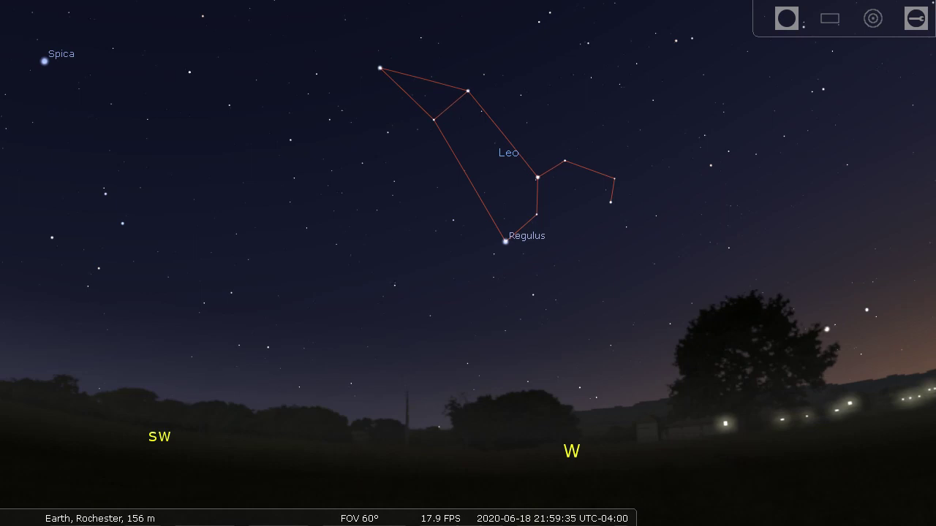
Show and hide Leo's constellation artwork, and display its boundary and name in place of its lines.
key(r)
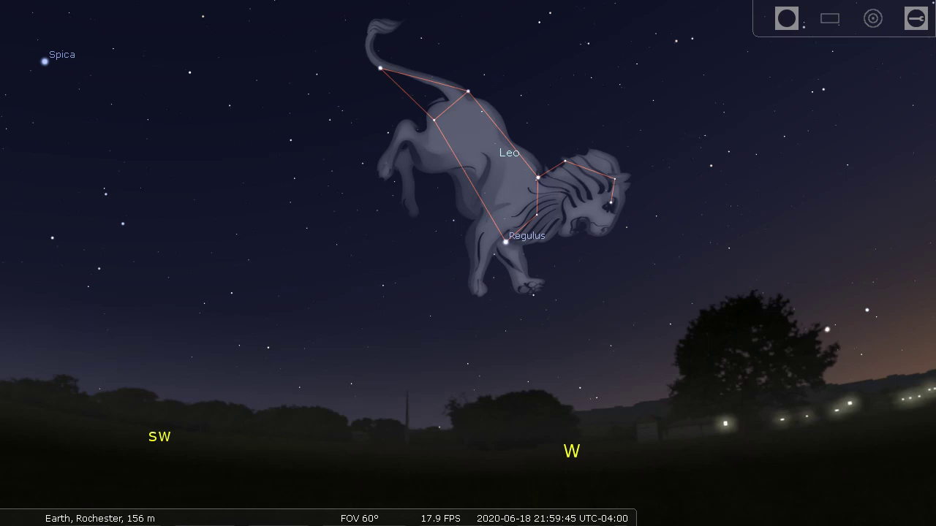
key(r)
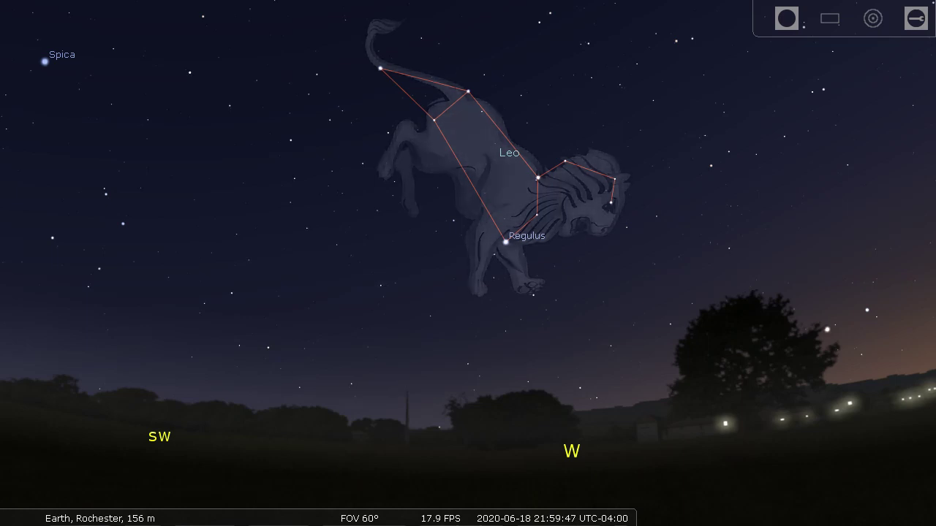
key(v)
key(c)
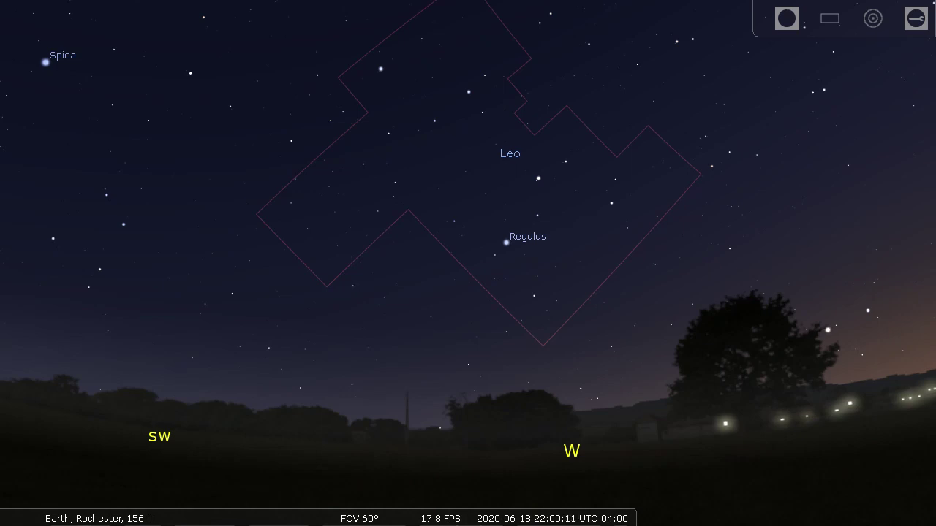
Add Ursa Major to the displayed constellations, showing constellation lines and hiding the boundaries.
key(Right)
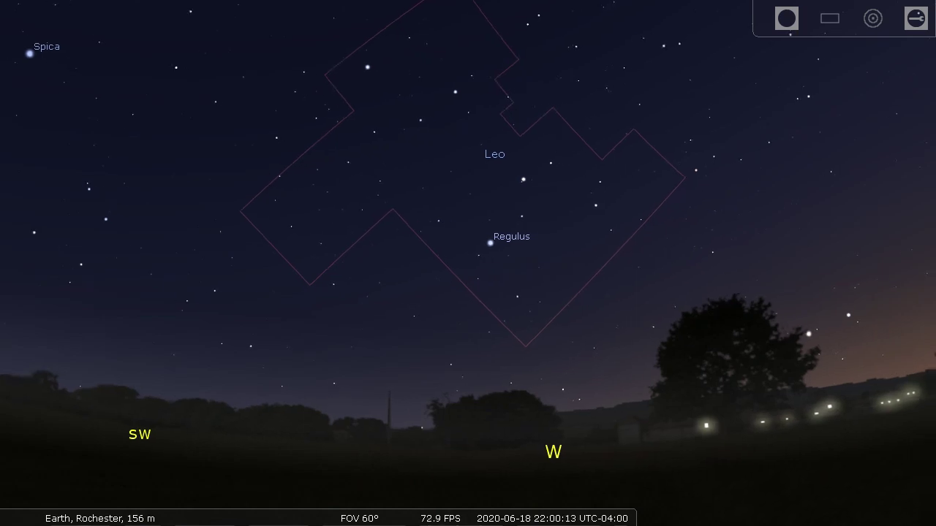
key(Right)
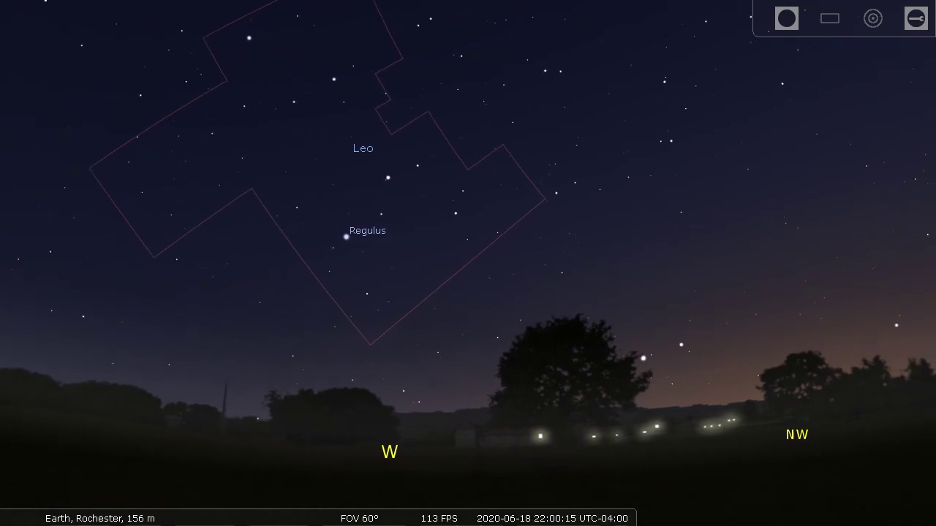
key(Up)
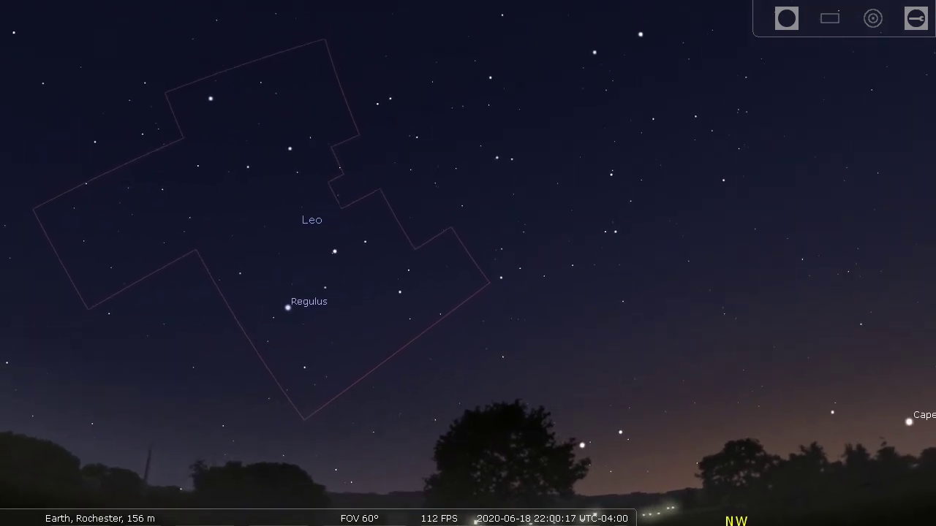
key(Up)
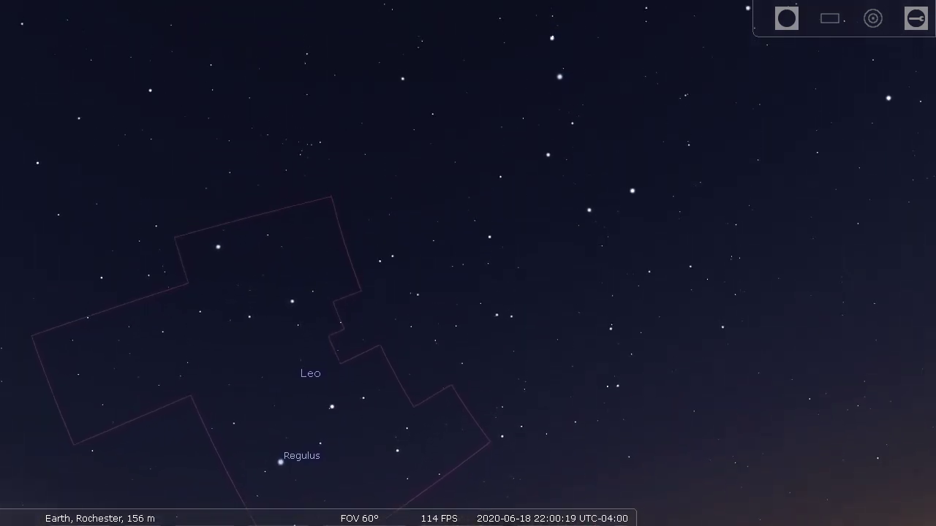
key(Up)
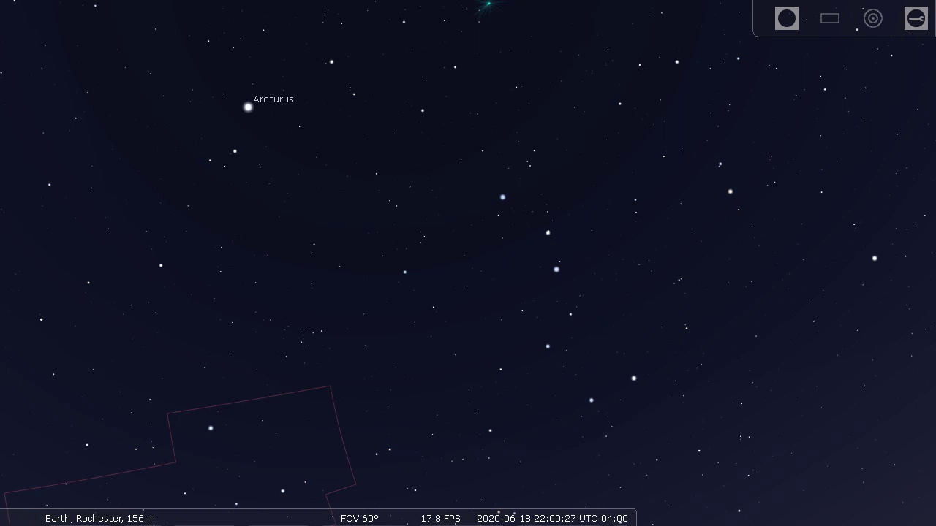
click(556, 270)
right_click(591, 401)
key(c)
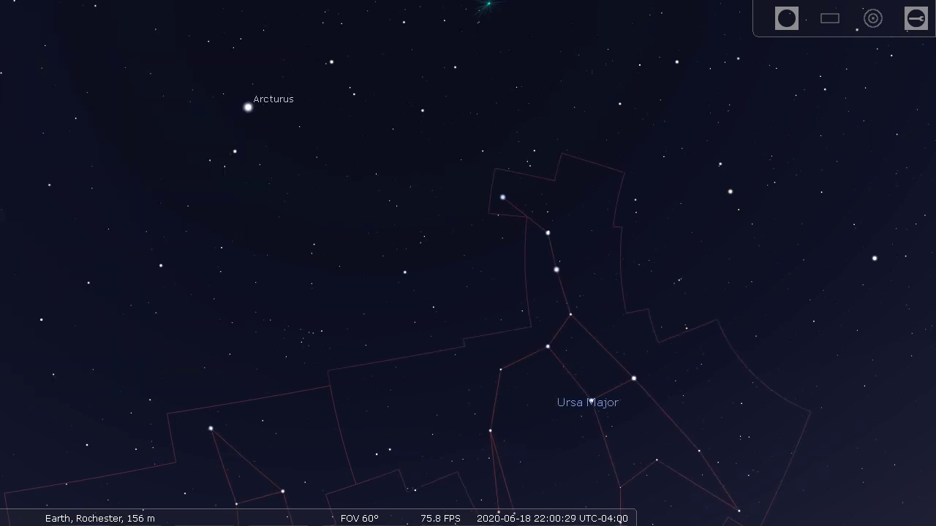
key(b)
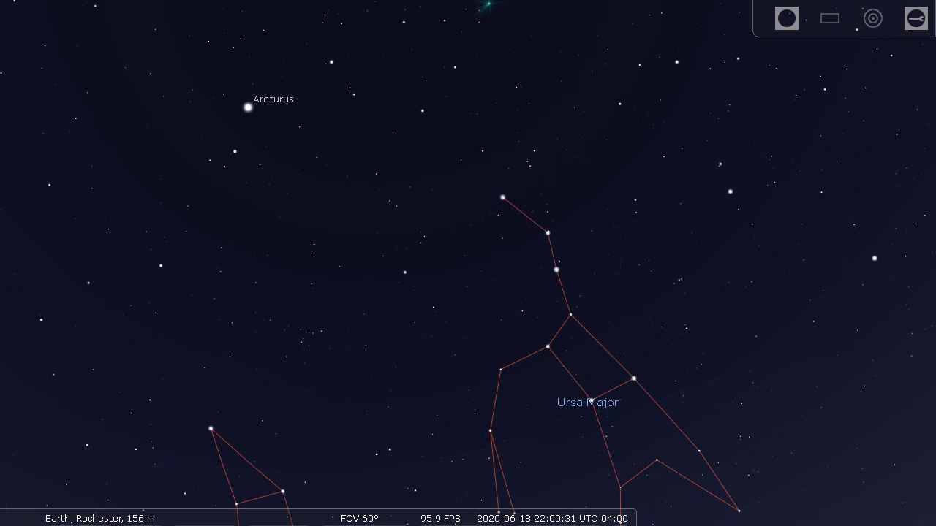
Display asterism lines, including the Big Dipper, in place of the constellation lines, and switch back to the lines of Leo and Ursa Major.
key(Down)
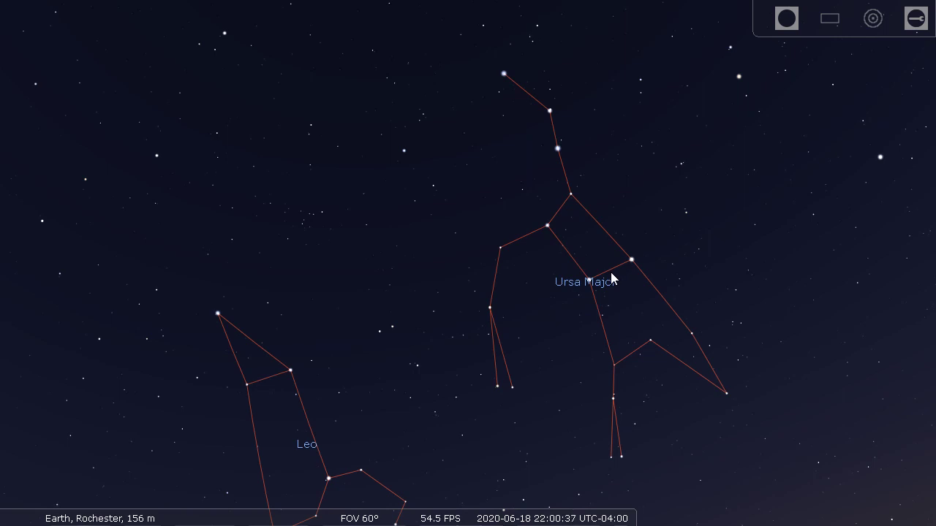
key(c)
key(alt+a)
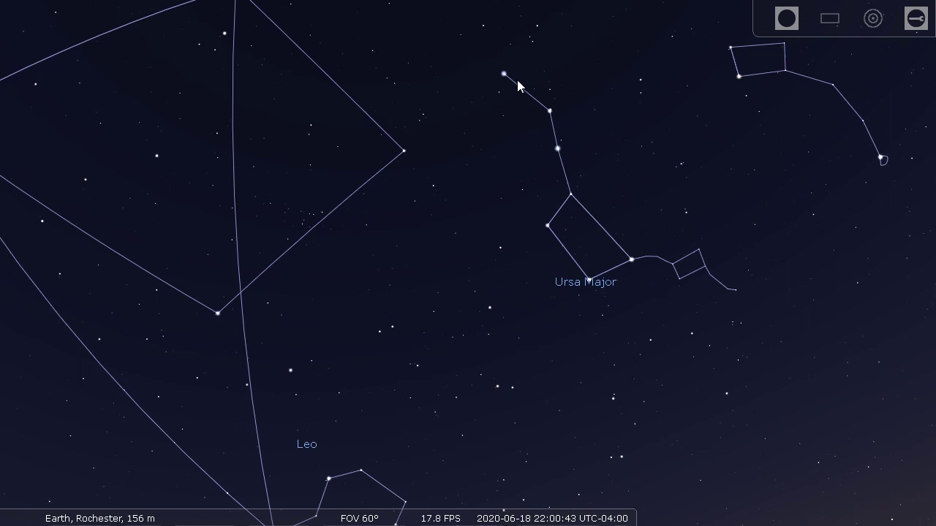
key(alt+a)
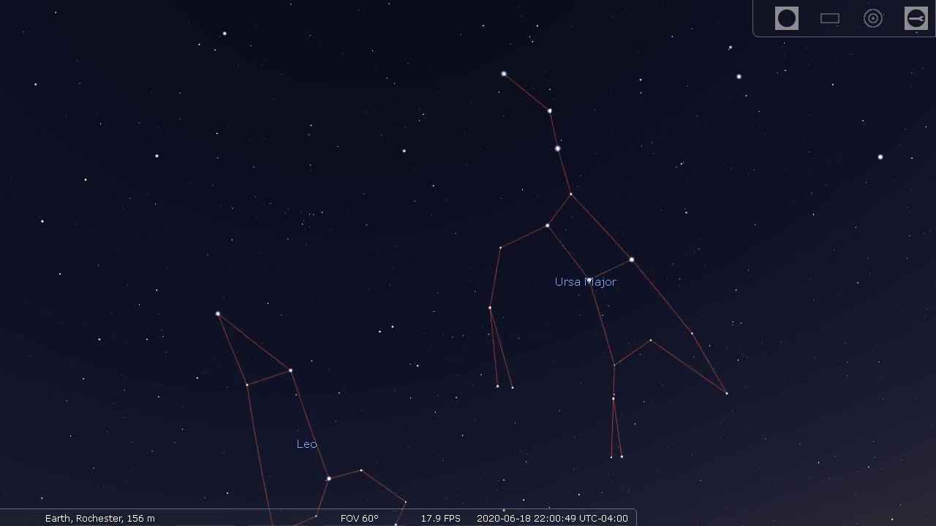
Display the artwork of Leo and Ursa Major over their constellation lines, and hide it again.
key(r)
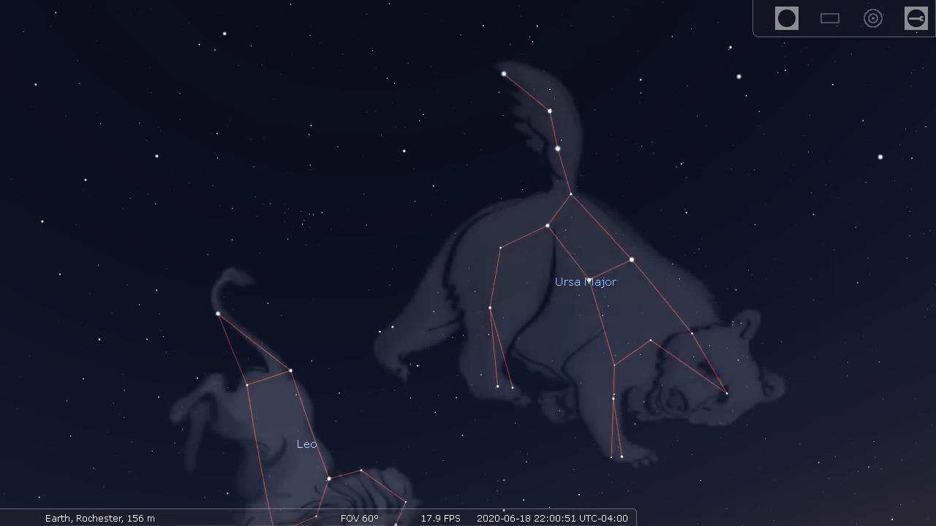
key(Down)
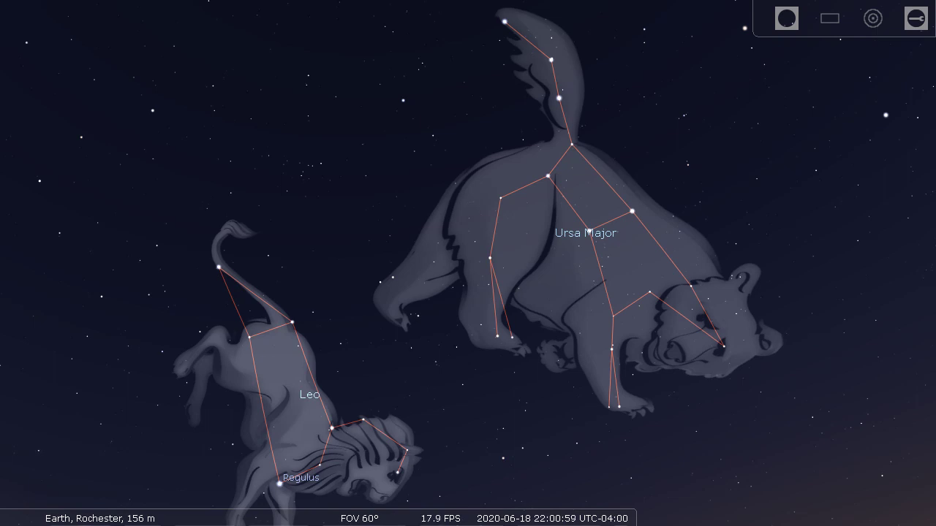
key(r)
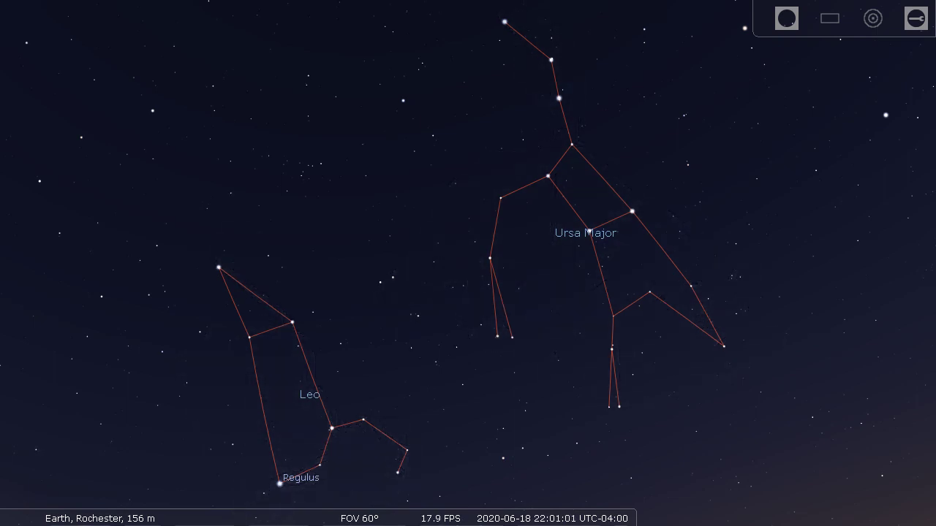
Replace the constellation lines of Leo and Ursa Major with their boundaries, keeping the constellation names displayed.
key(c)
key(v)
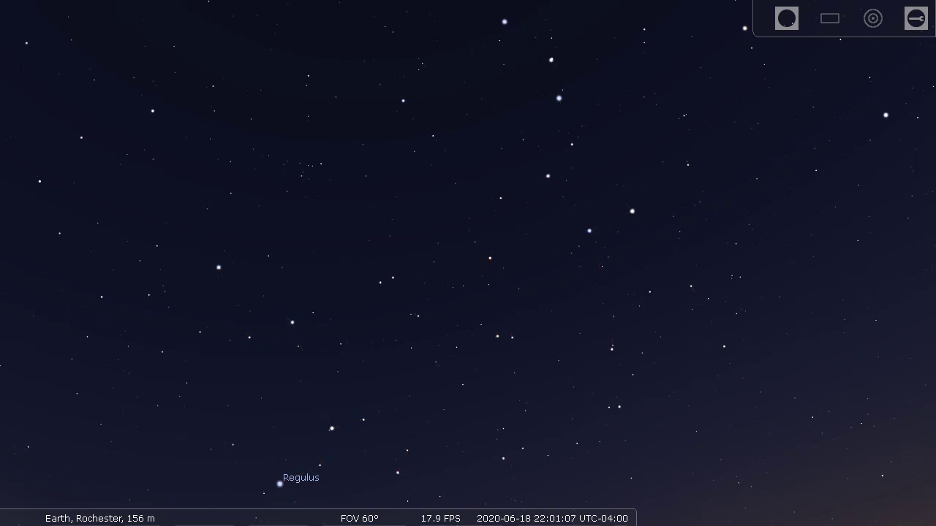
key(b)
key(v)
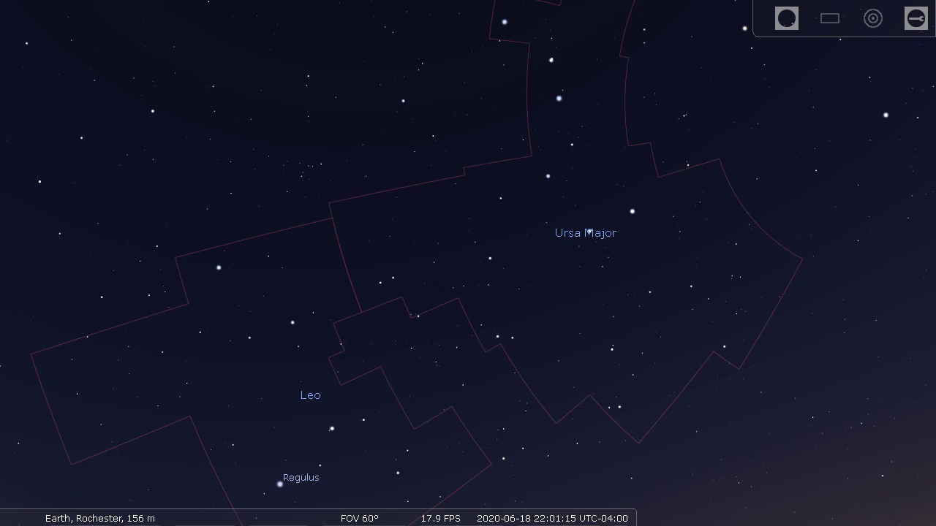
Display the asterism lines joining Vega, Deneb and Altair in the eastern sky, and hide them again.
key(Down)
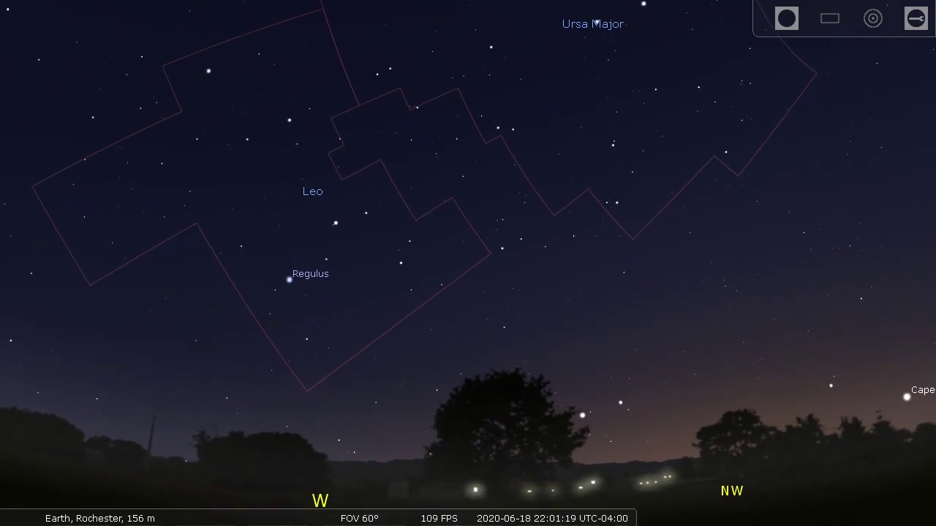
key(Left)
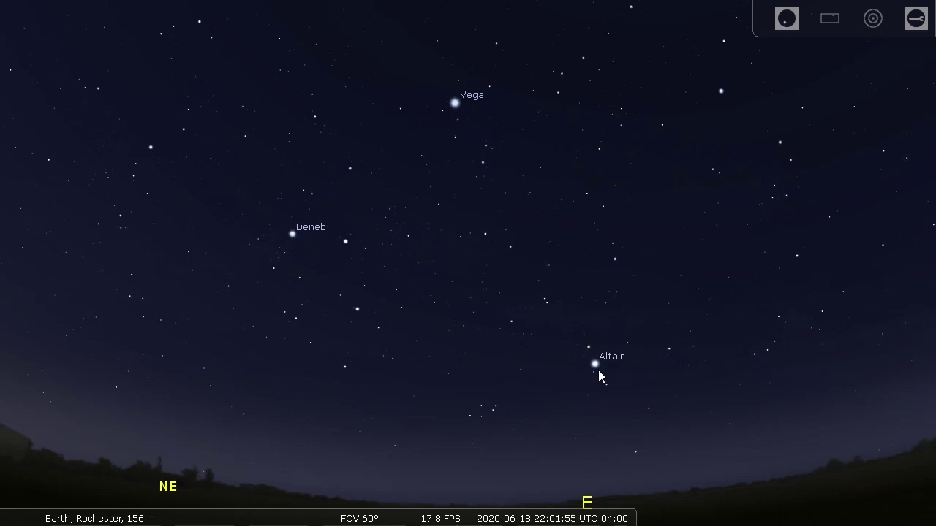
scroll(646, 361, up, 2)
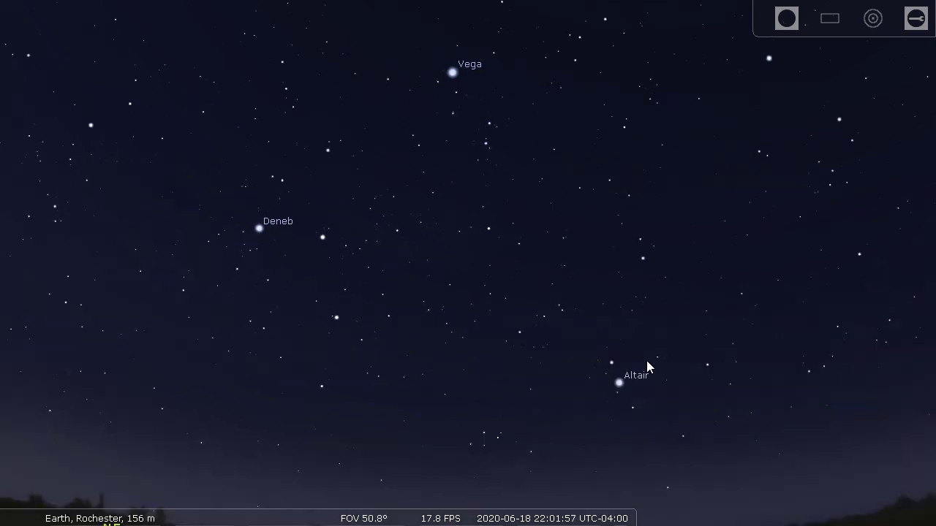
scroll(647, 360, up, 2)
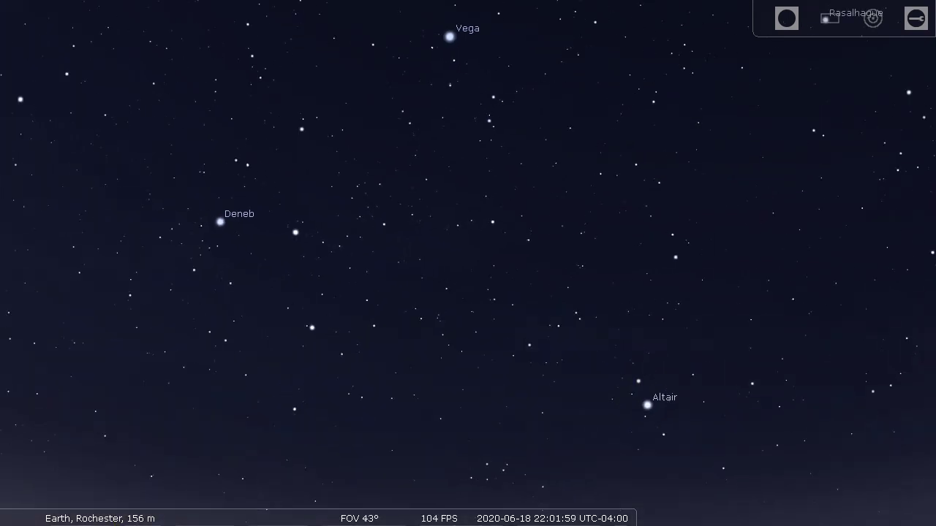
key(alt+a)
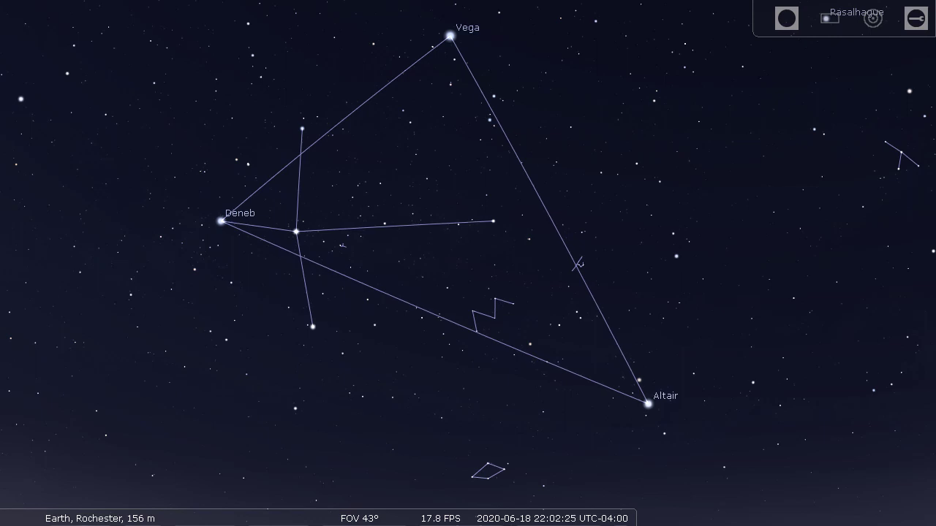
key(c)
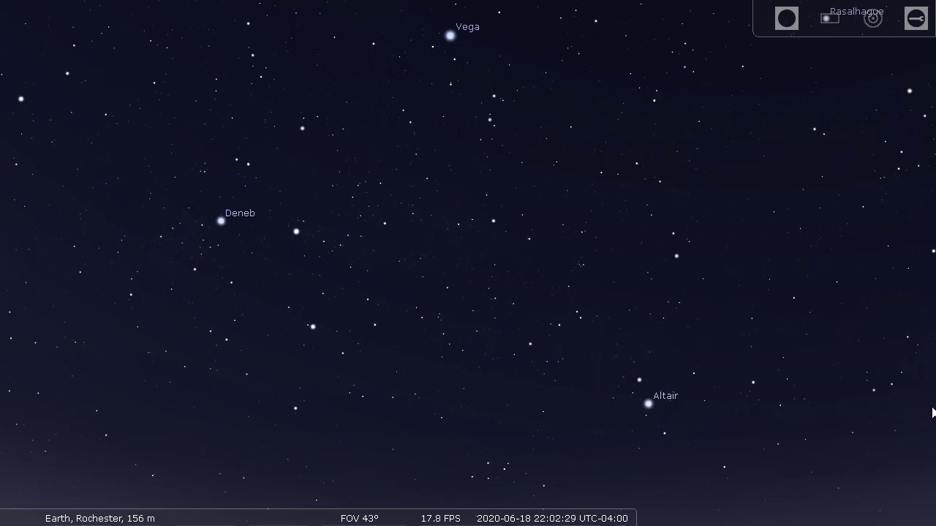
Display the constellation Cygnus with its lines and artwork, hiding the constellation boundaries.
click(274, 224)
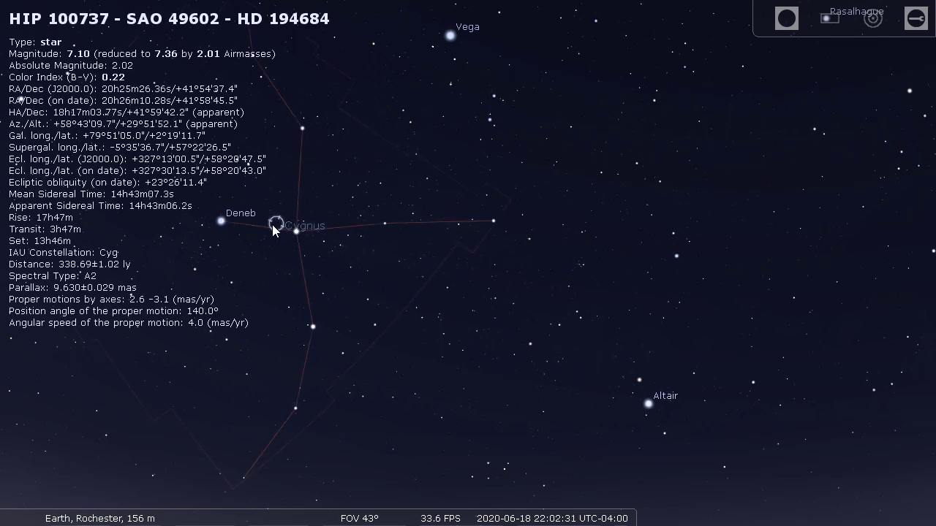
right_click(273, 224)
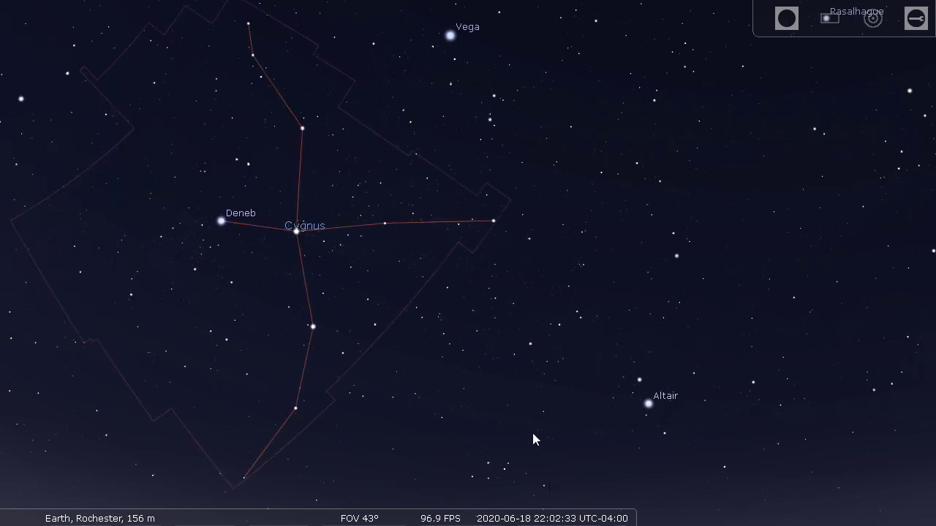
key(b)
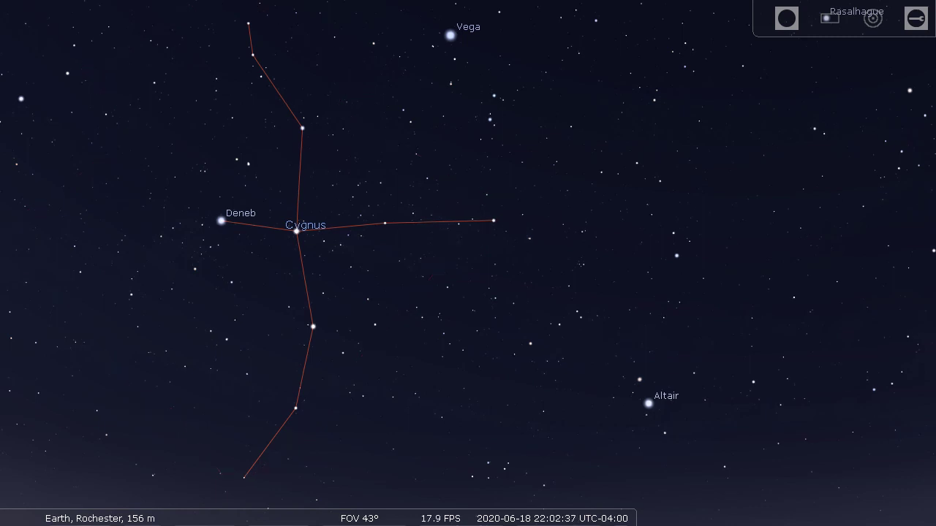
key(r)
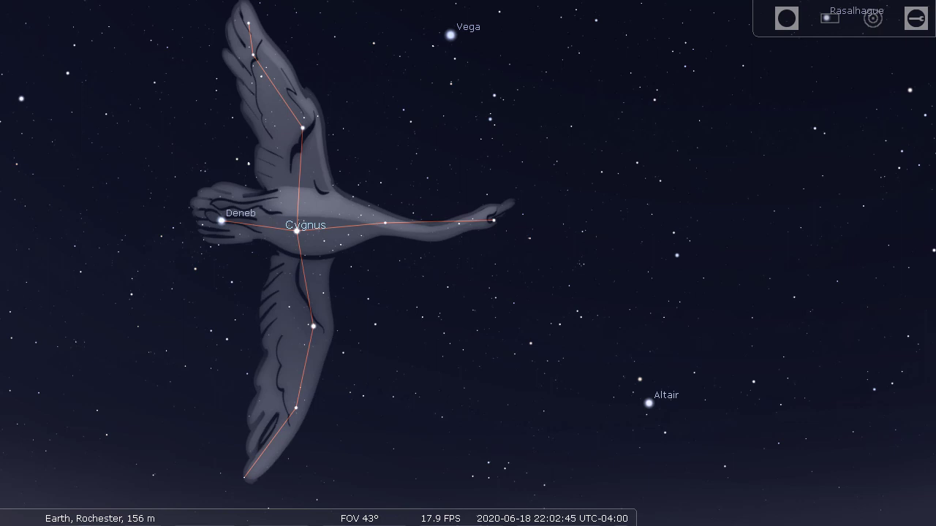
Add Lyra, Aquila, Sagitta and Delphinus to the displayed constellations, with their constellation lines and artwork.
click(472, 67)
right_click(472, 66)
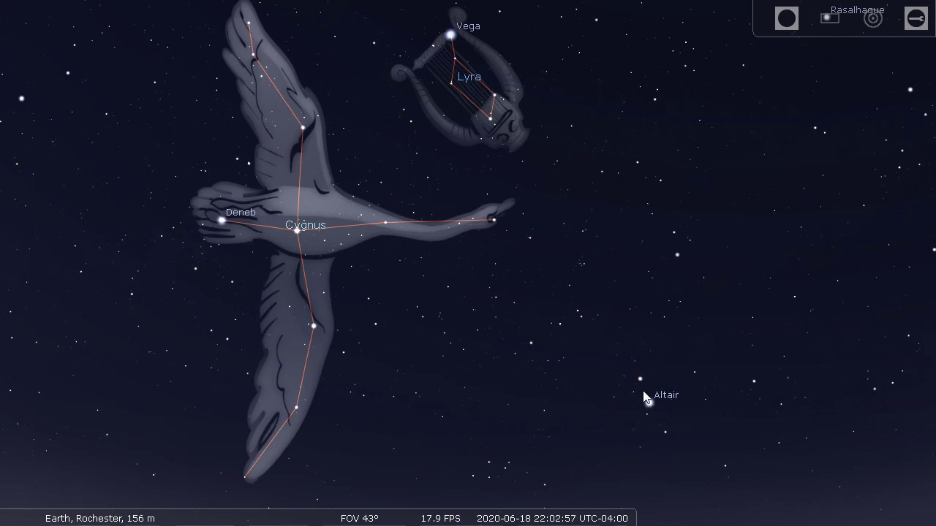
click(646, 395)
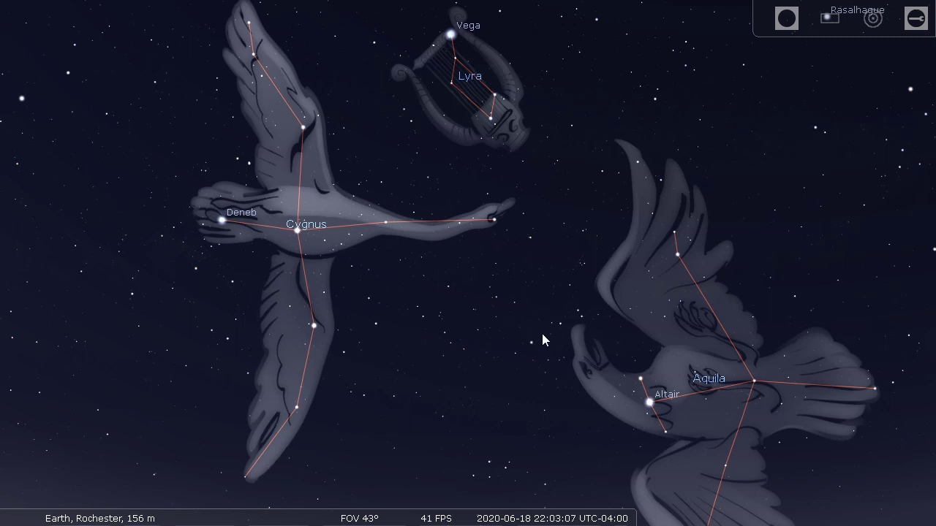
key(c)
click(542, 336)
right_click(542, 336)
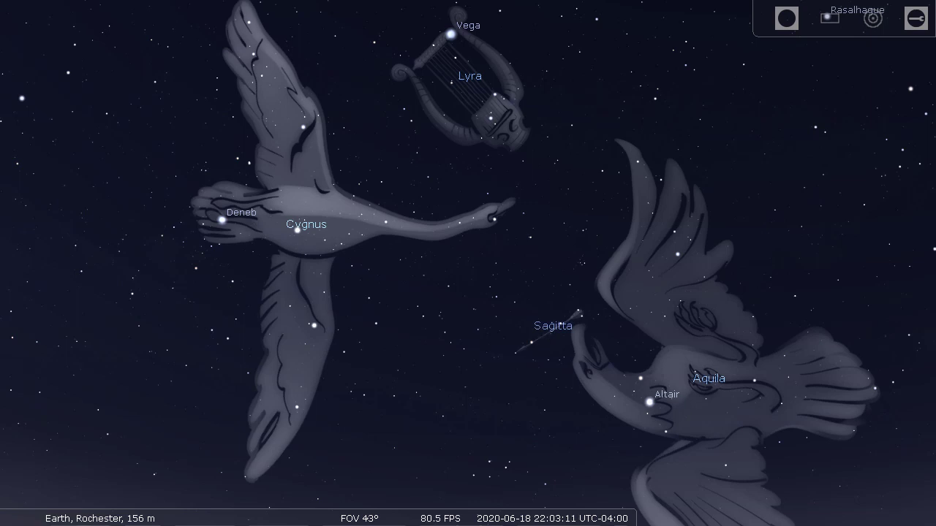
click(495, 469)
right_click(504, 408)
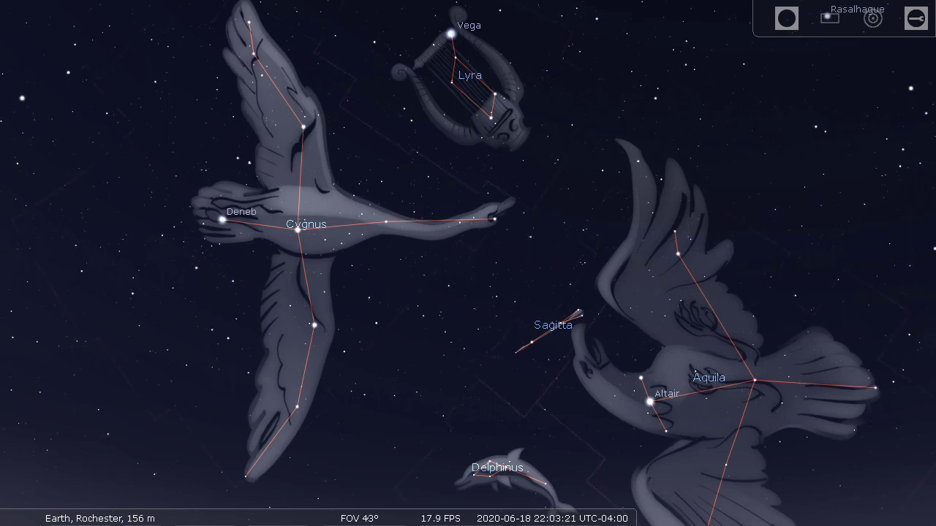
Replace the lines and artwork of Cygnus, Lyra, Aquila, Sagitta and Delphinus with their constellation boundaries.
key(c)
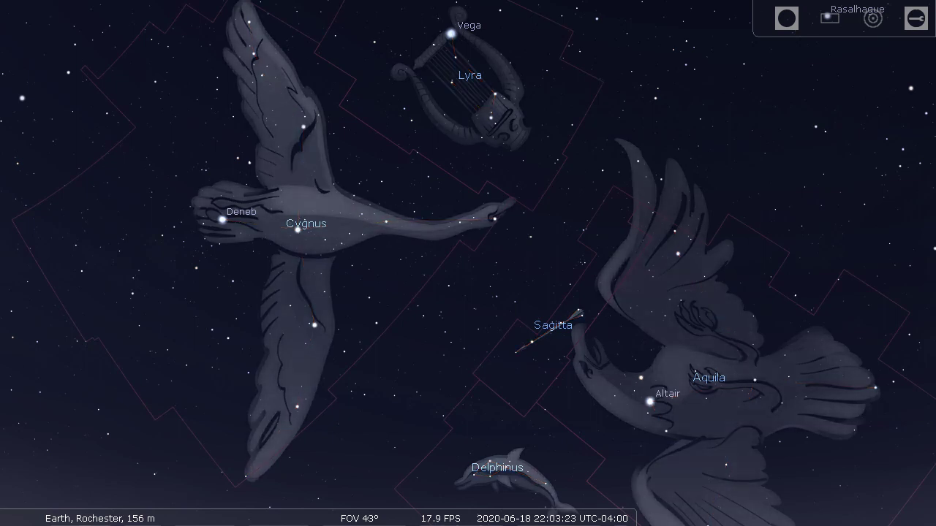
key(r)
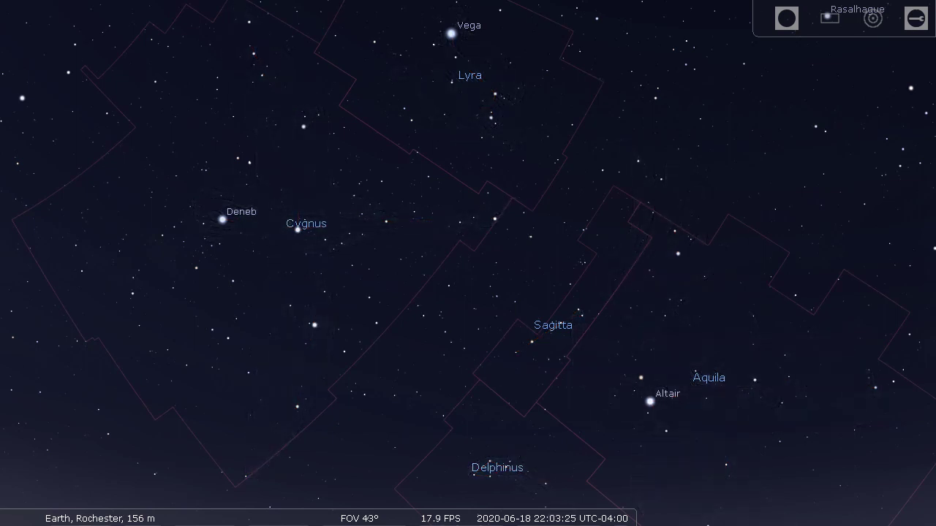
scroll(468, 263, down, 2)
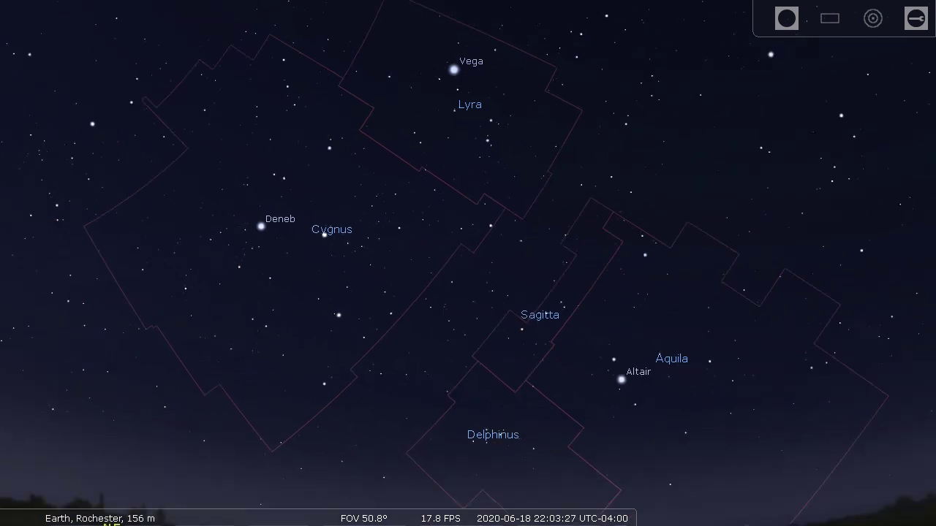
scroll(468, 263, down, 2)
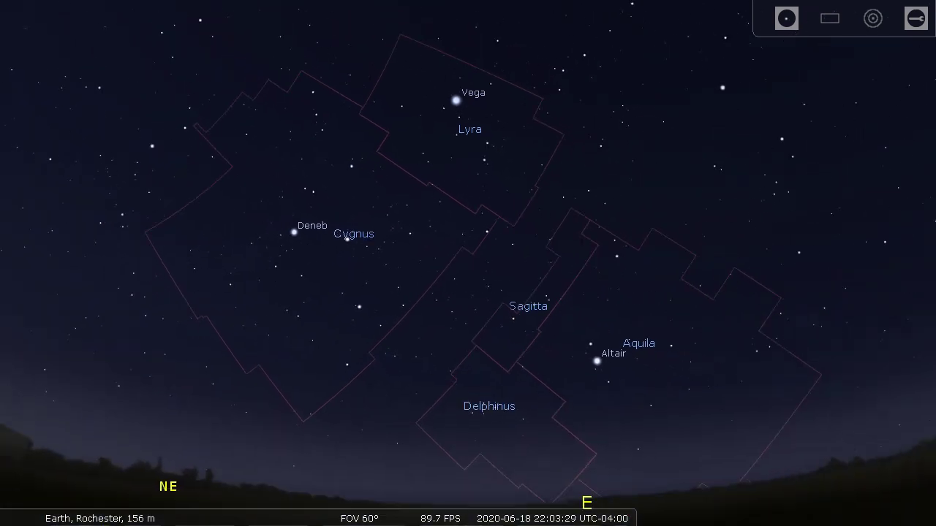
Turn to the sky between southeast and south and advance the time to about 00:07 on 2020-06-19.
key(Down)
key(Right)
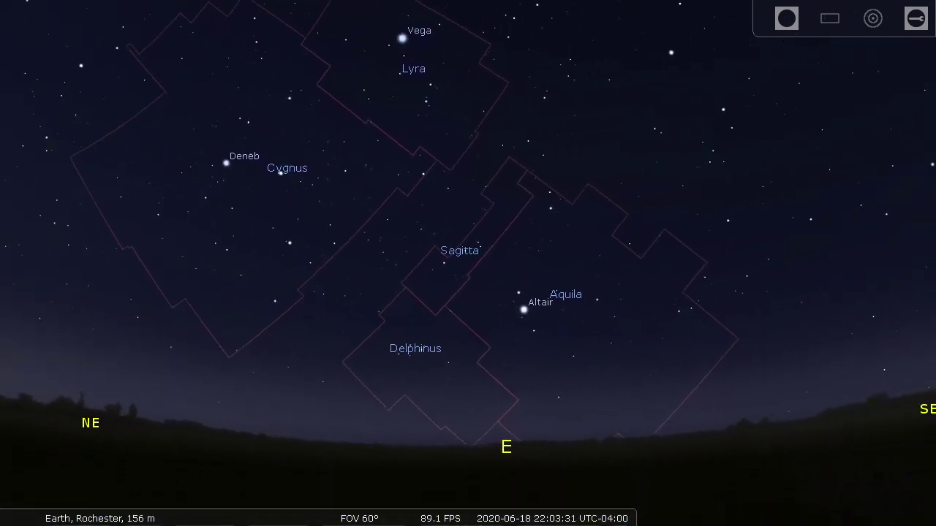
key(Right)
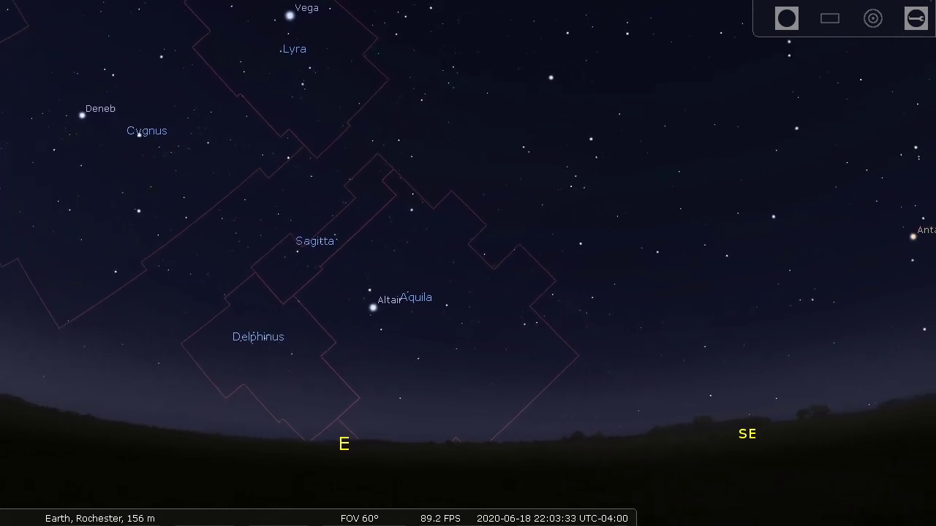
key(Right)
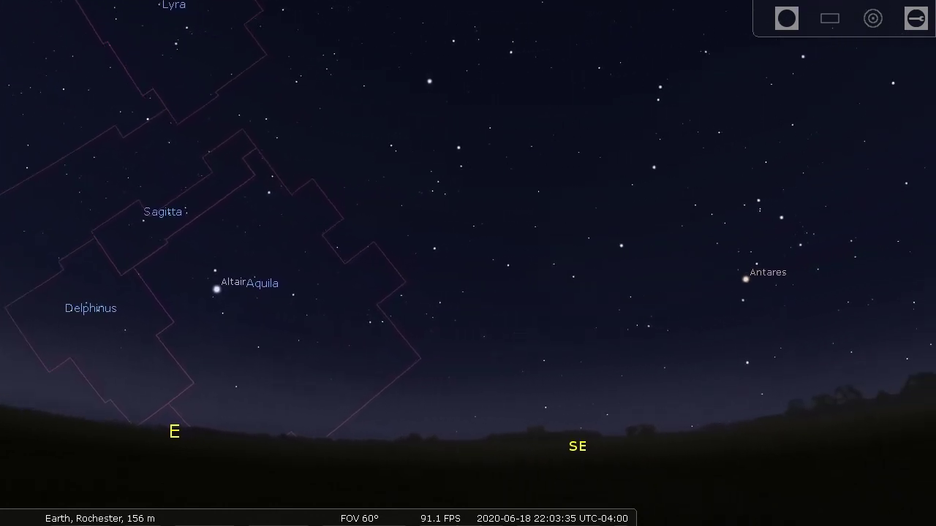
key(Right)
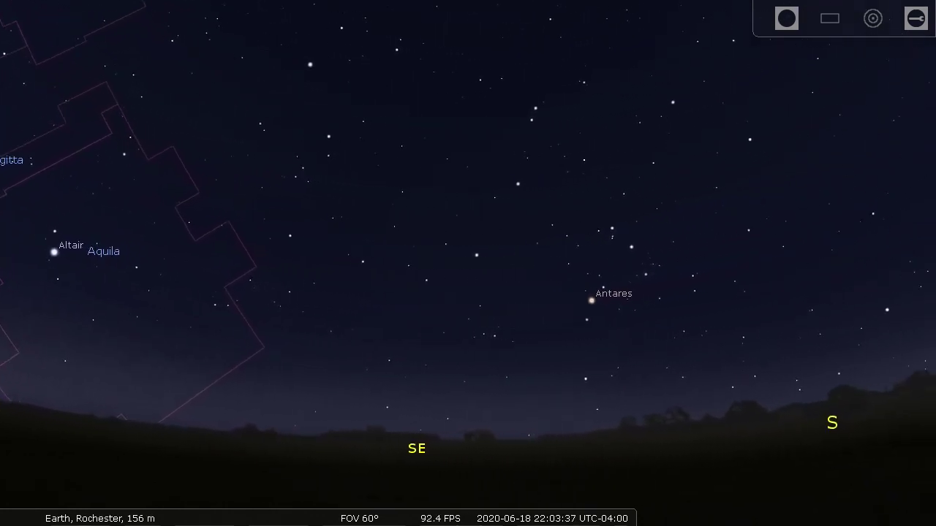
key(Right)
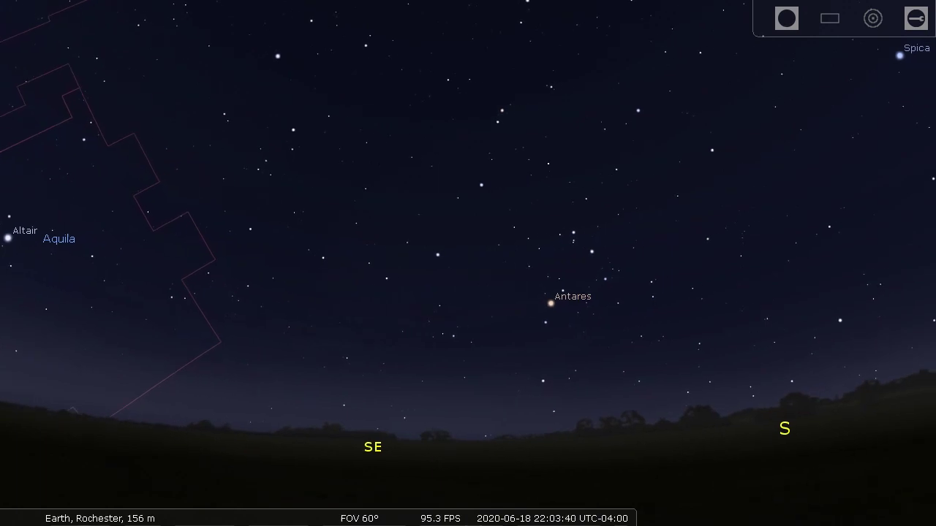
key(l)
key(l)
key(l)
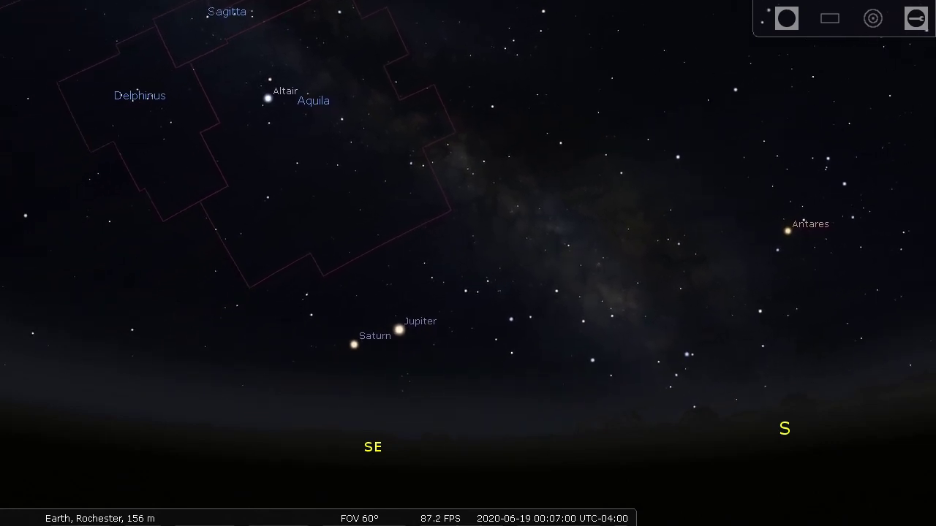
key(Right)
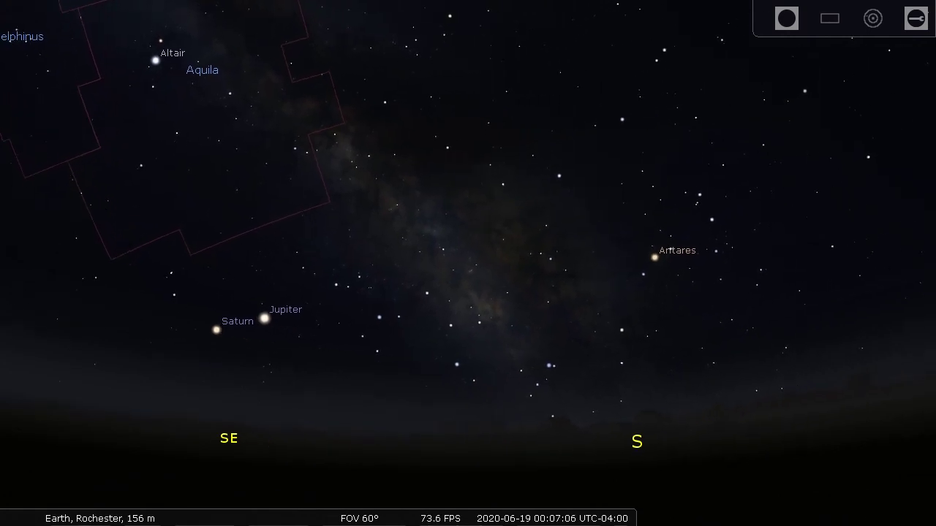
Add Scorpius around Antares to the displayed constellations, showing constellation lines and artwork in place of the boundaries.
click(681, 248)
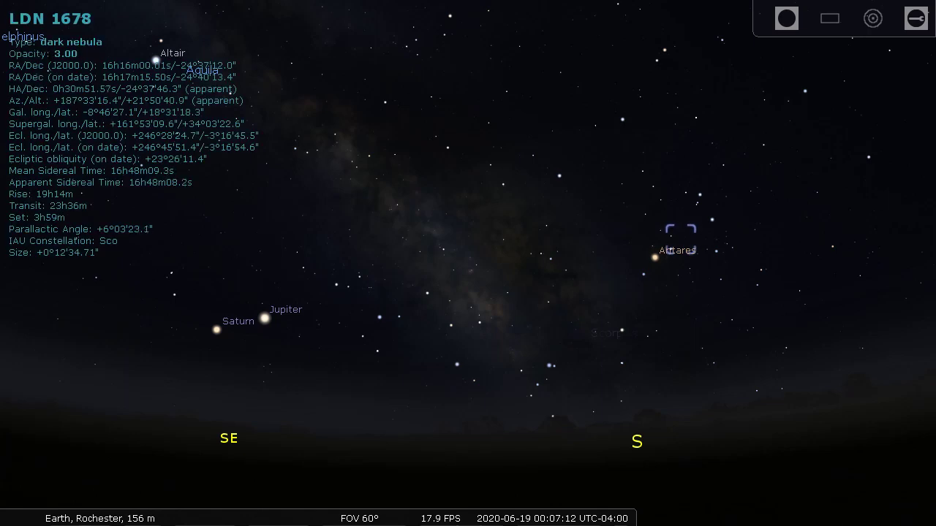
key(c)
right_click(680, 249)
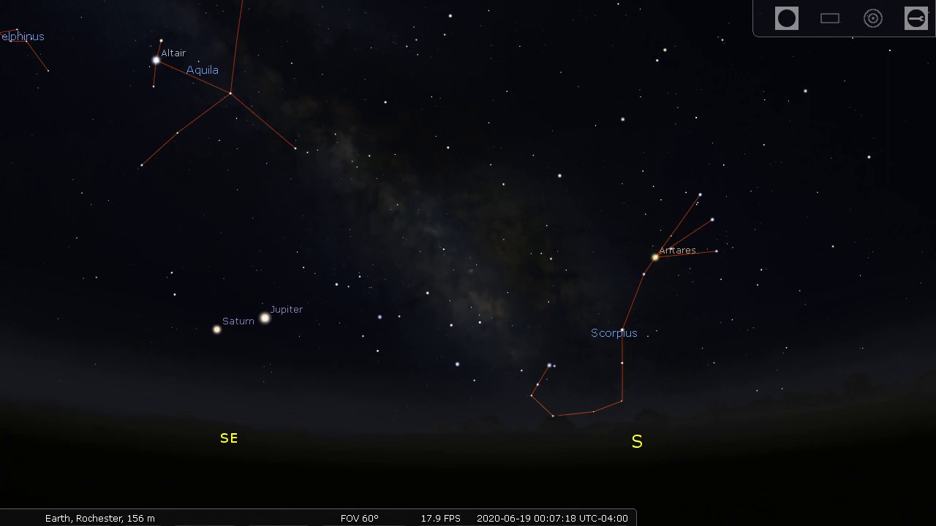
key(r)
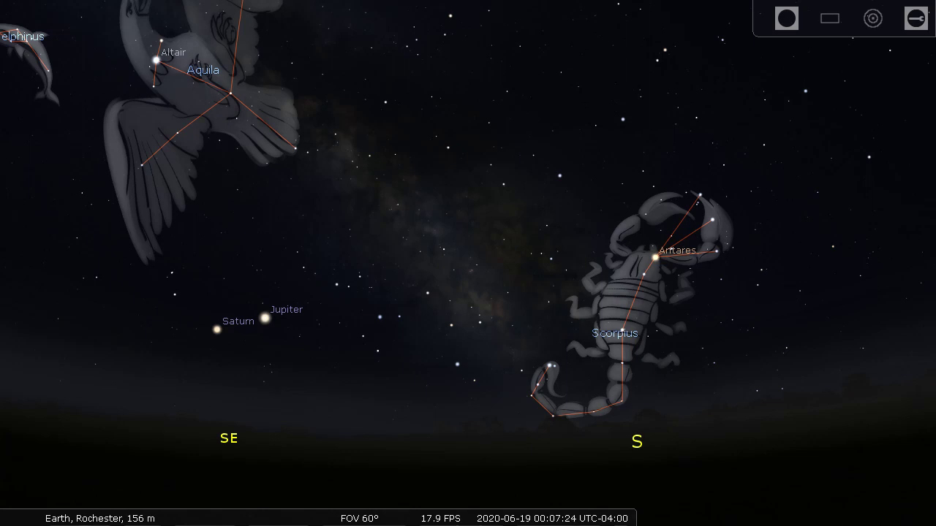
Replace the constellation lines and artwork in the southern sky with asterism lines, keeping the constellation names displayed.
key(r)
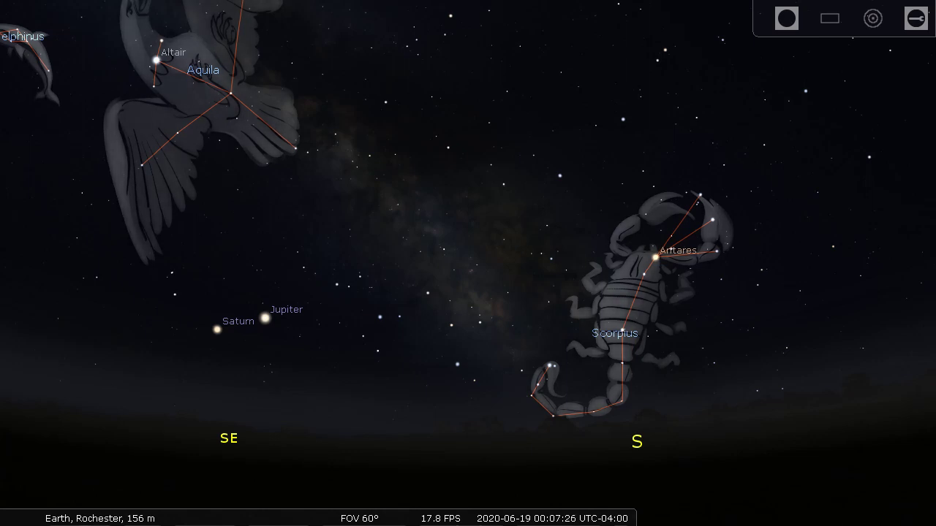
key(c)
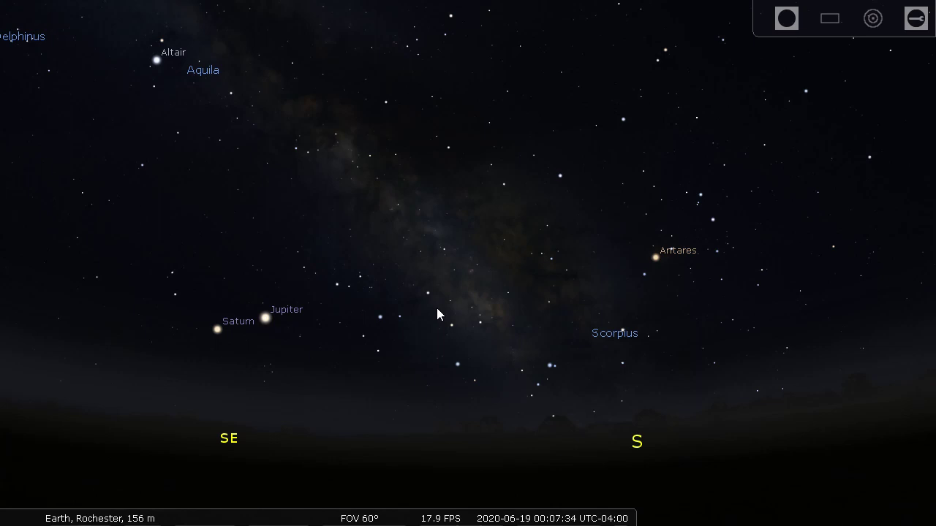
key(c)
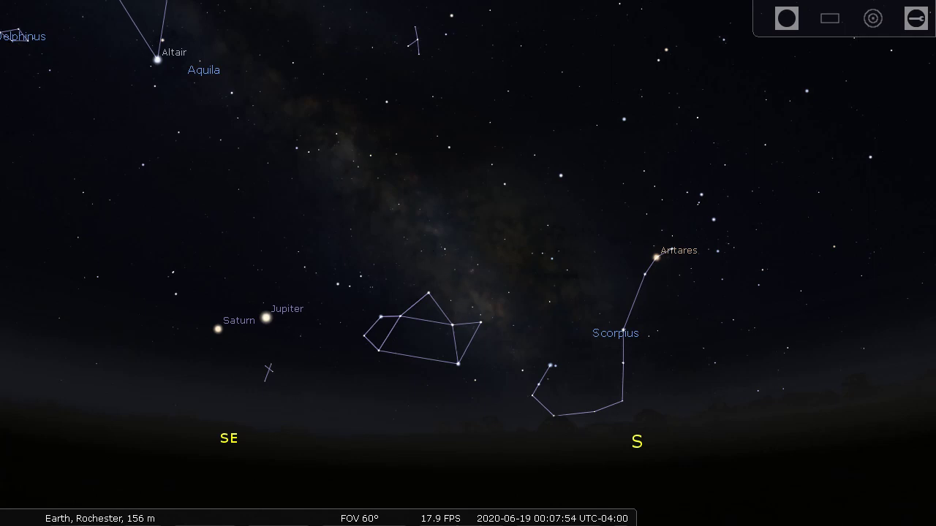
Switch from asterism lines back to constellation lines and add Sagittarius to the displayed constellations, with artwork.
key(alt+r)
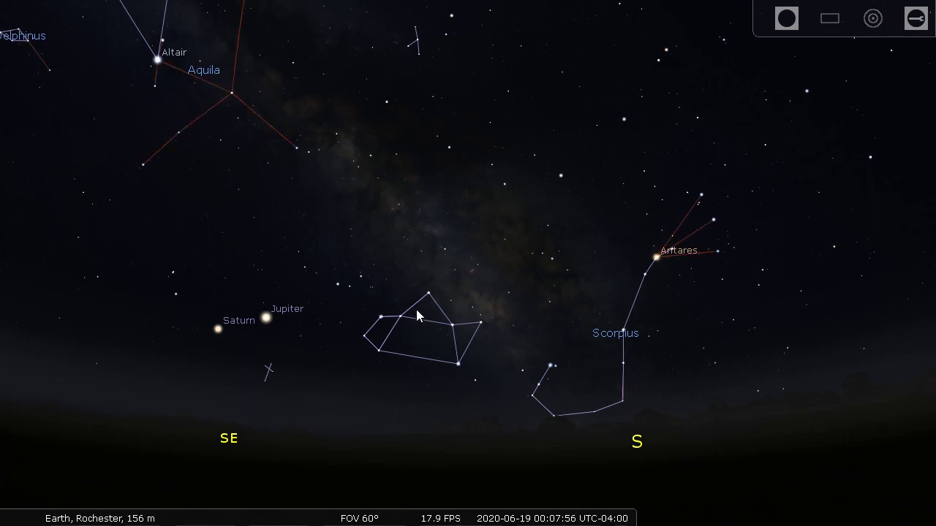
click(418, 316)
right_click(418, 316)
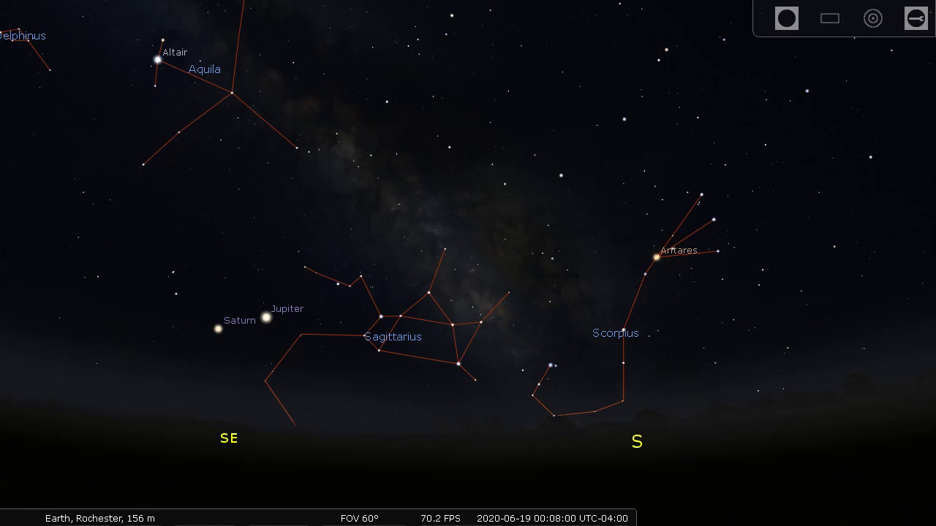
key(r)
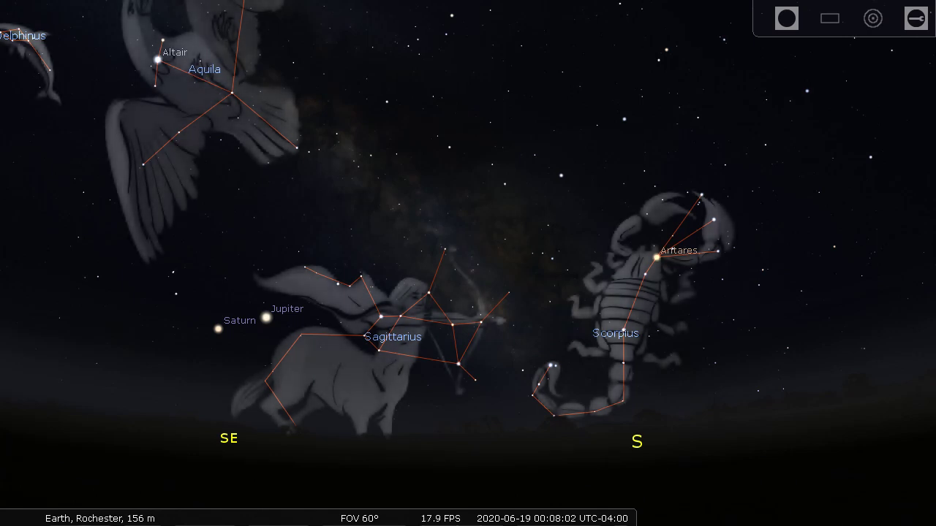
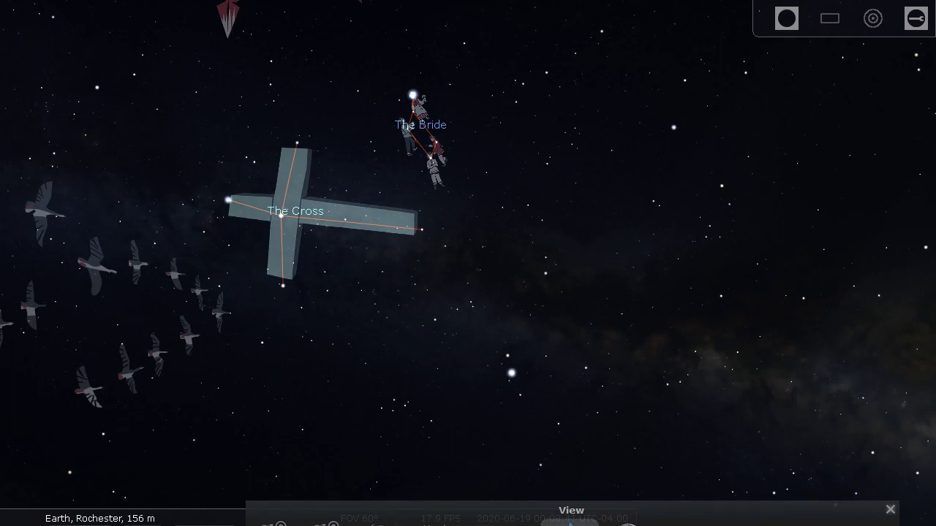
Switch the sky culture from Belarusian to Chinese and uncover the sky to view its constellations.
drag(682, 511, 680, 51)
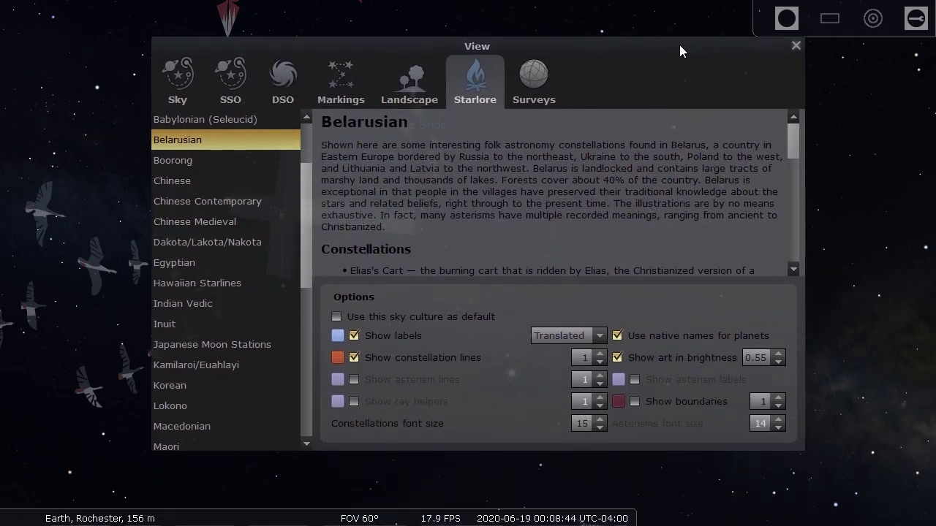
click(162, 175)
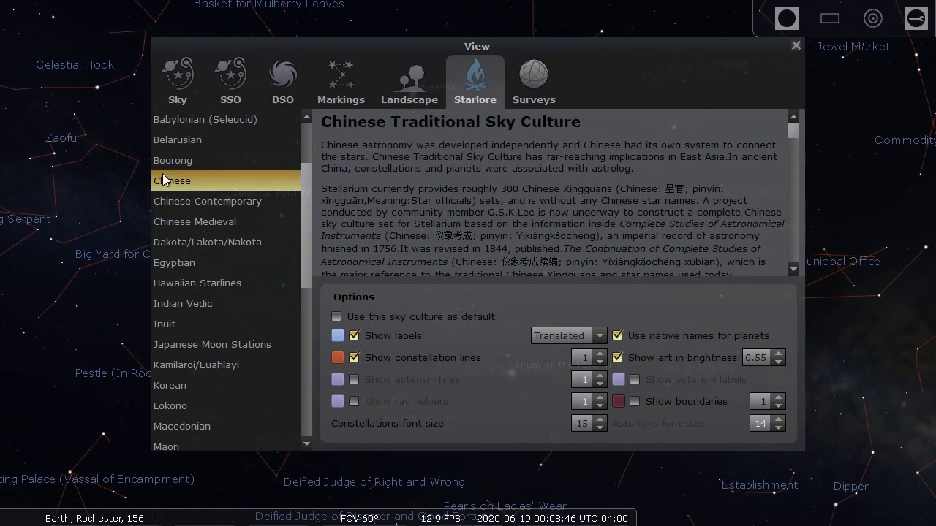
drag(654, 45, 665, 524)
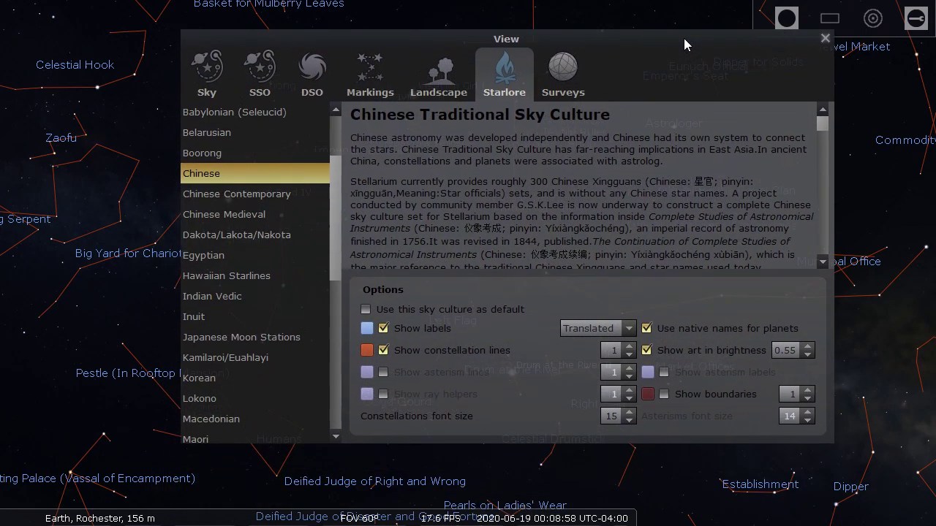
Change the sky culture to Dakota/Lakota/Nakota and view its constellation artwork unobstructed in the night sky.
click(255, 234)
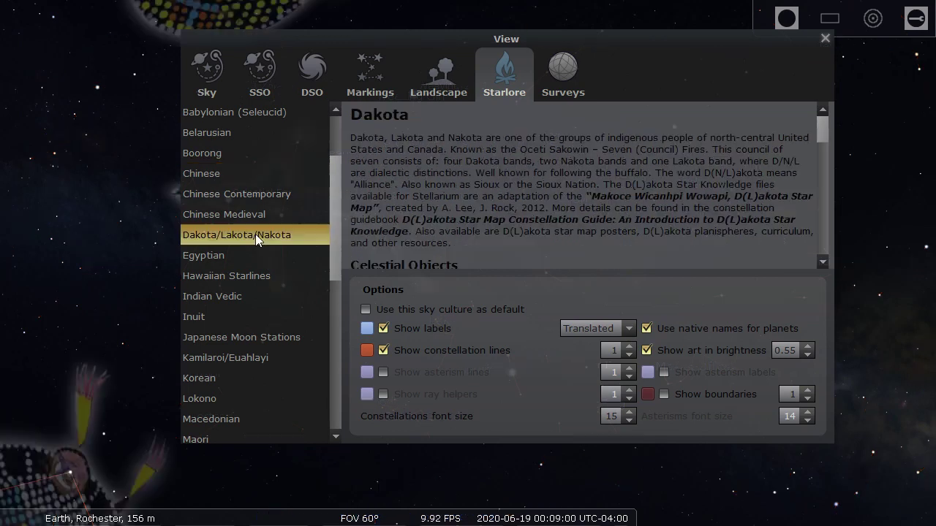
drag(589, 37, 932, 486)
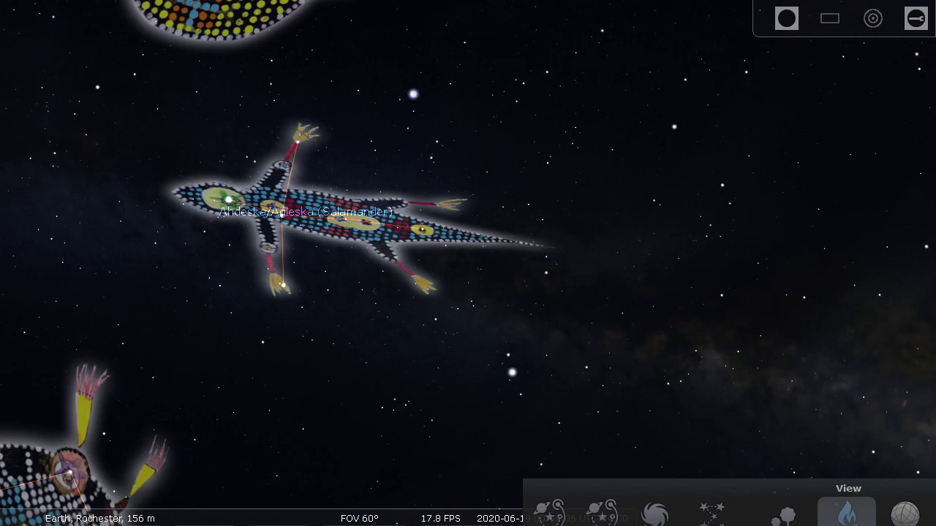
drag(928, 486, 581, 18)
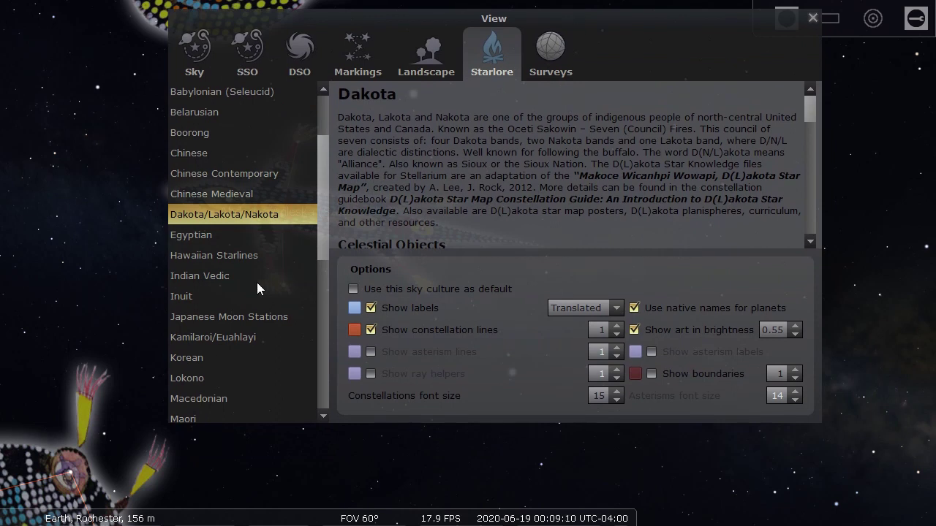
Select the Ojibwe sky culture and view its constellation figures in the unobstructed sky.
click(324, 382)
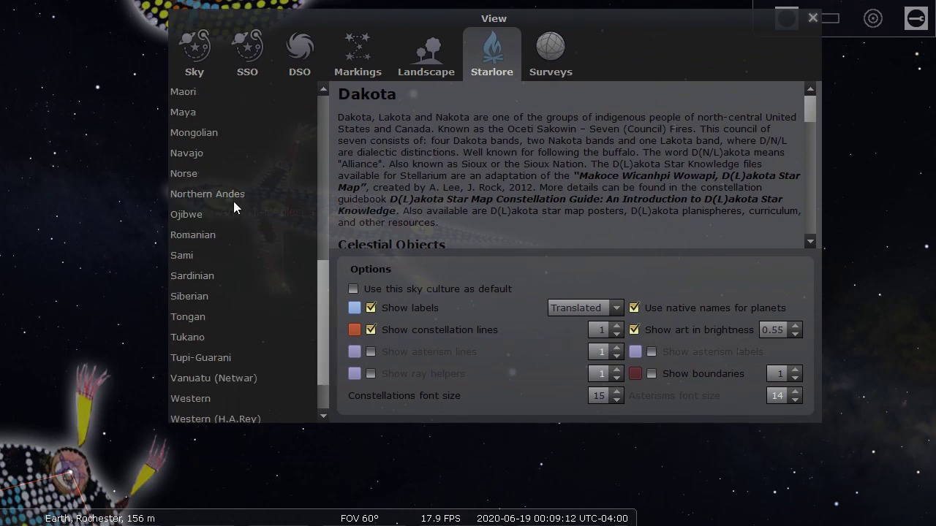
click(190, 215)
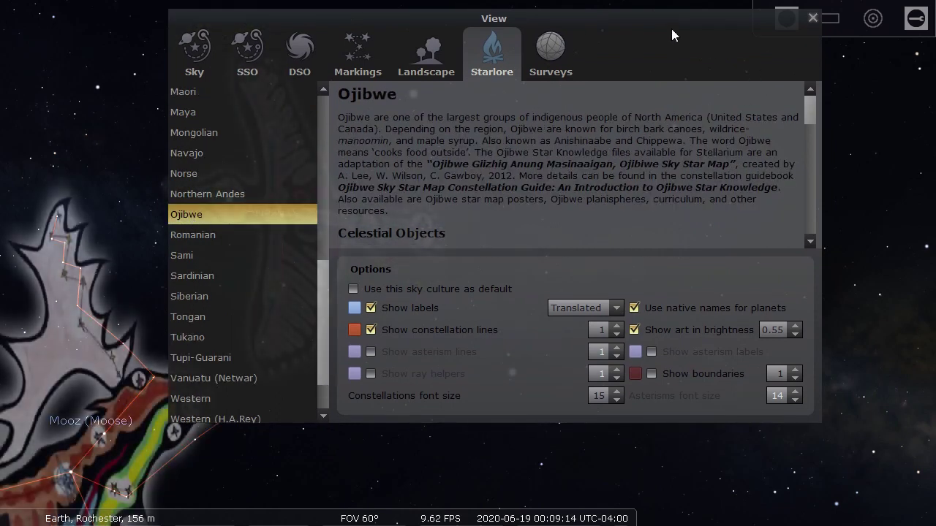
drag(658, 19, 809, 495)
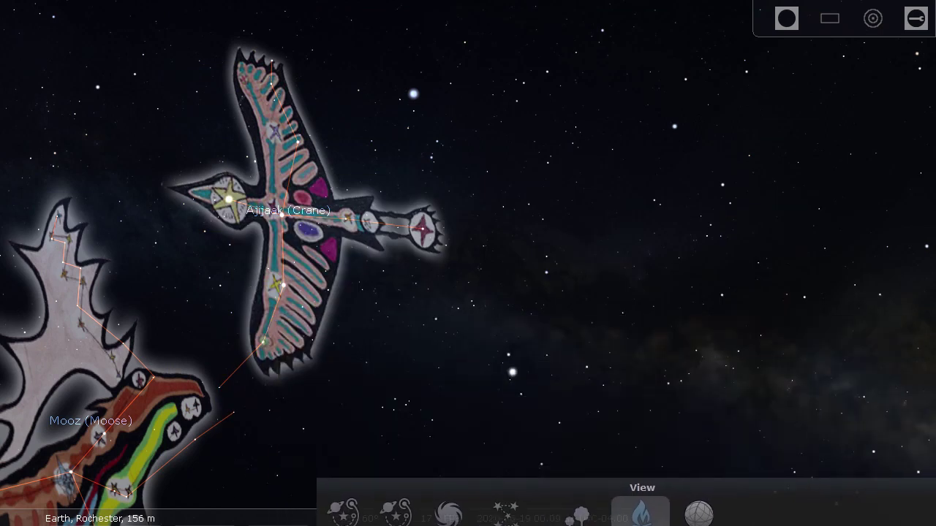
drag(809, 485, 706, 33)
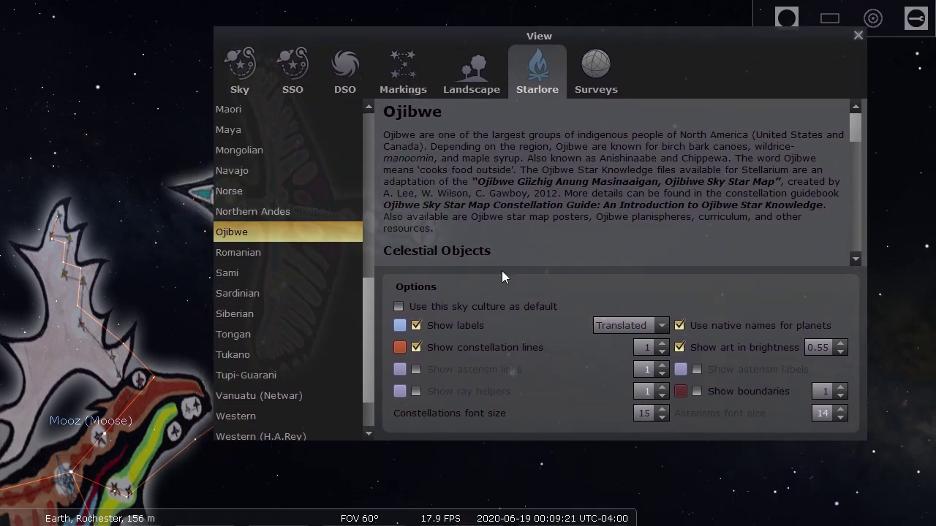
Apply the Romanian sky culture and clear the settings window out of the way to view its constellations.
click(250, 249)
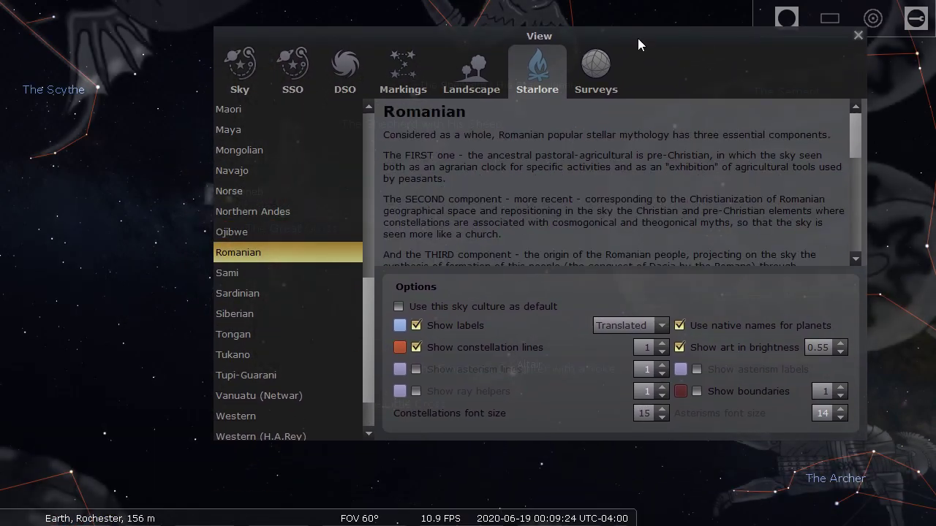
drag(637, 36, 723, 517)
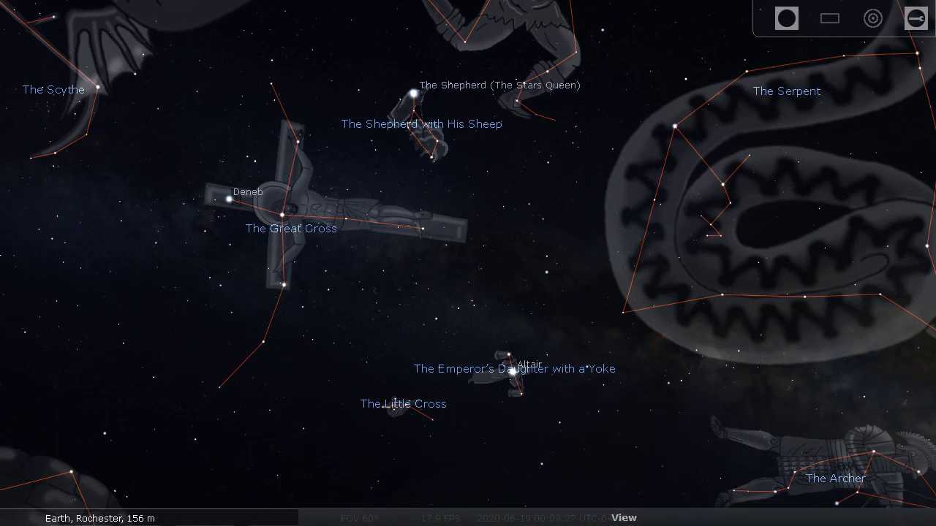
drag(721, 519, 577, 22)
Restore the Western sky culture and close the view settings.
drag(308, 362, 305, 383)
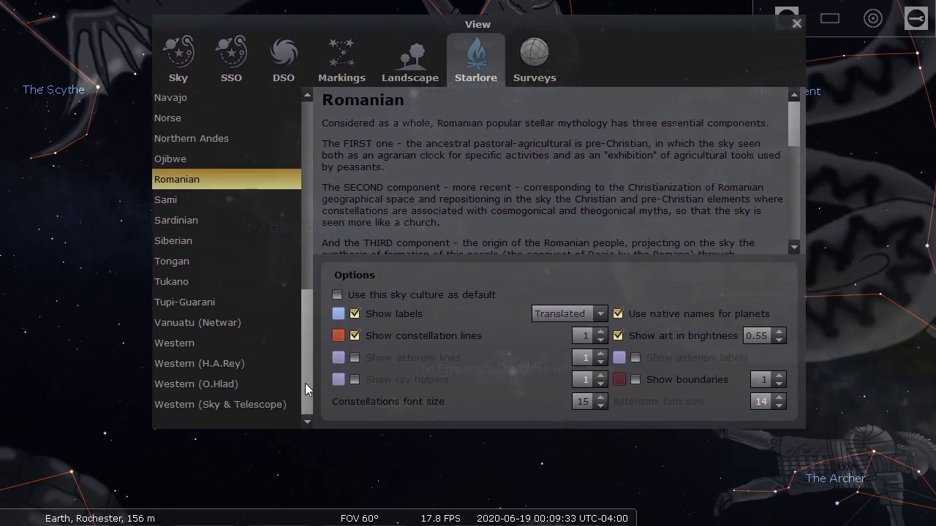
click(161, 343)
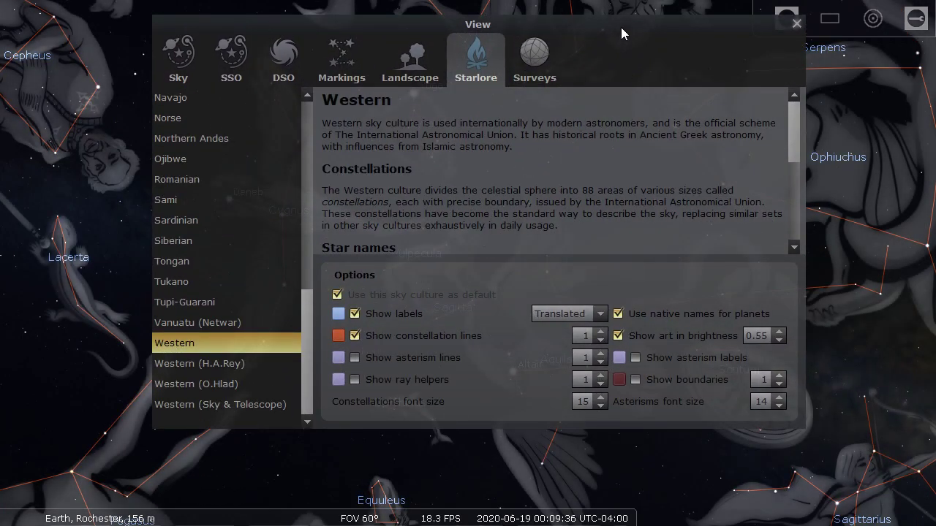
click(796, 23)
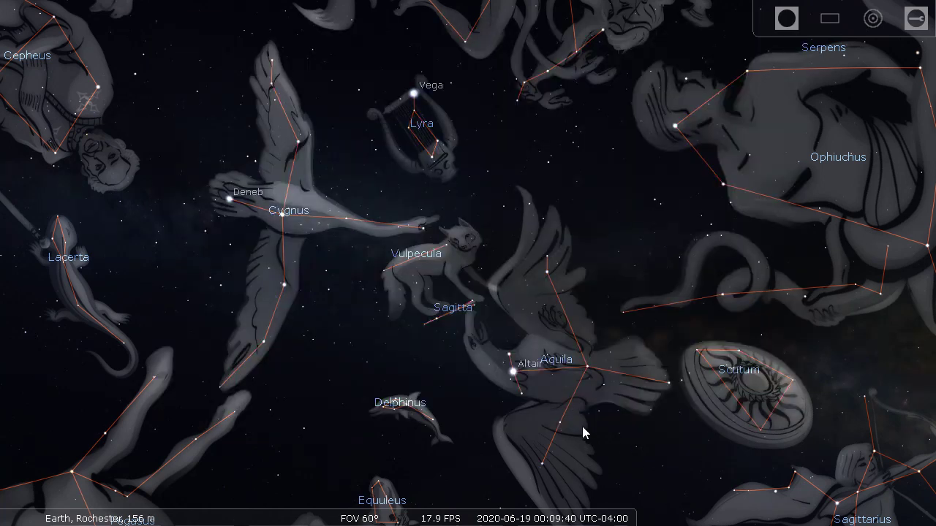
Run time forward to about 04:15 on 2020-06-19 and hide the constellation artwork, lines and names.
scroll(583, 428, down, 3)
drag(581, 422, 564, 313)
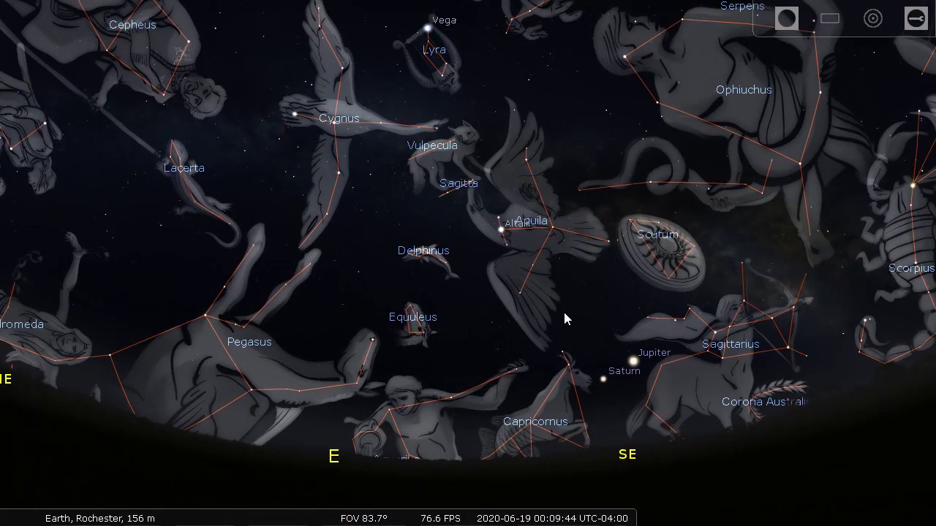
key(l)
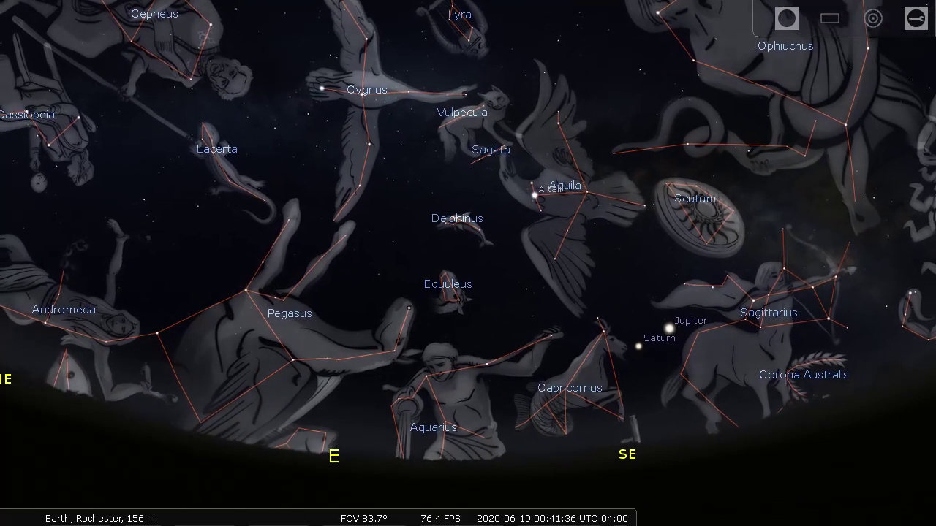
key(r)
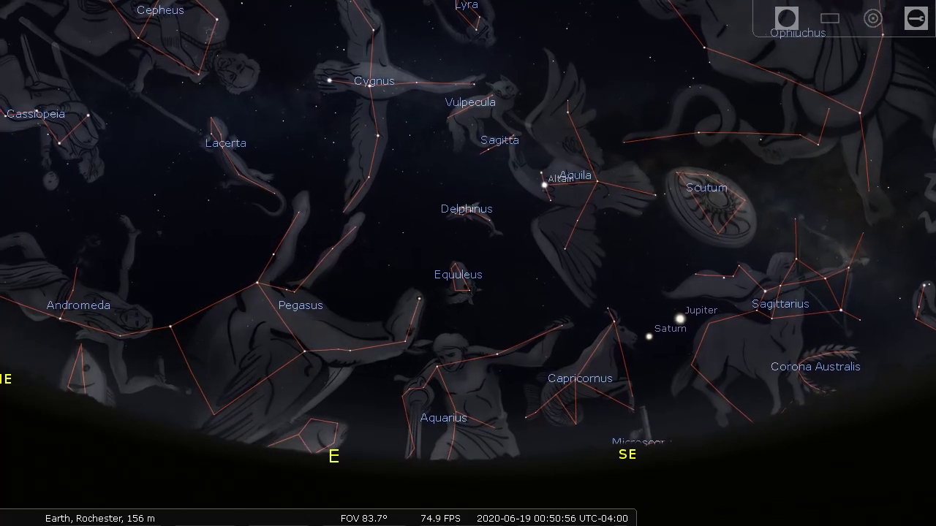
key(c)
key(v)
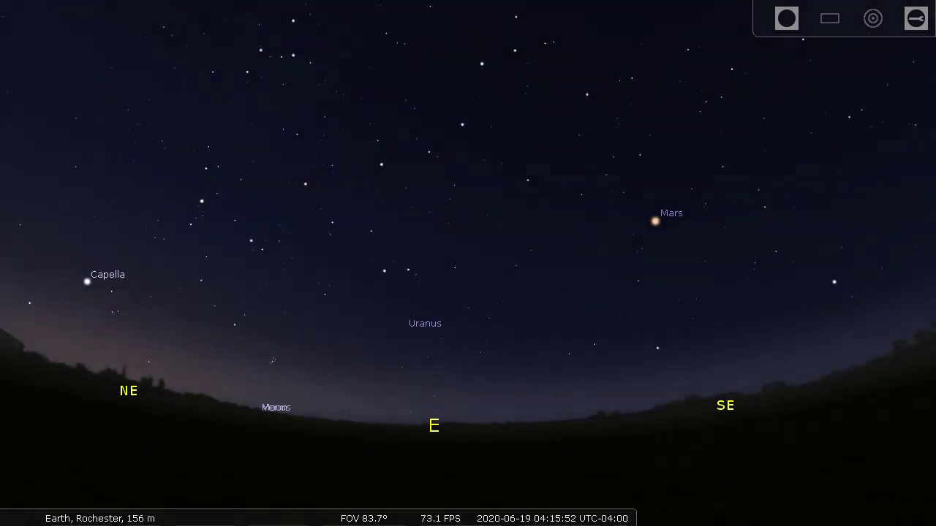
Advance the date two days to 2020-06-21 and frame the horizon between northeast and east at a 60° field of view.
key(Left)
key(equal)
key(equal)
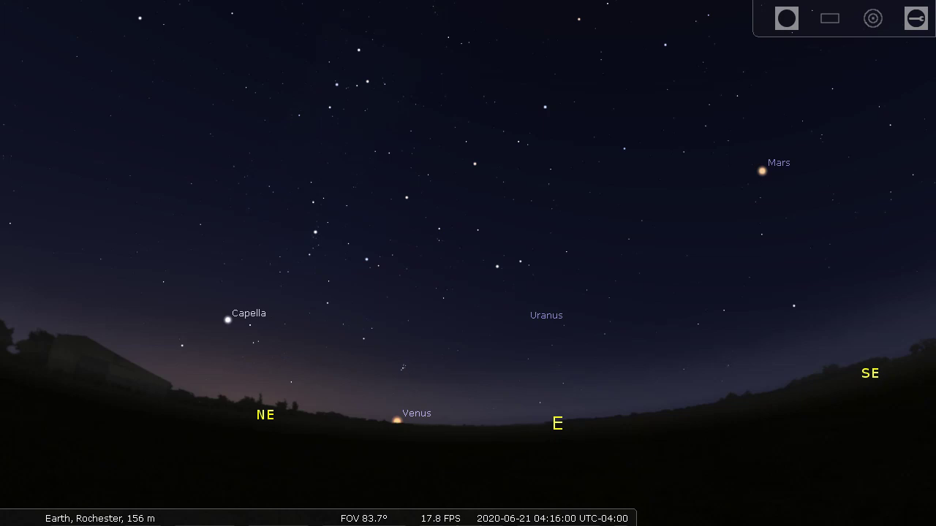
key(backslash)
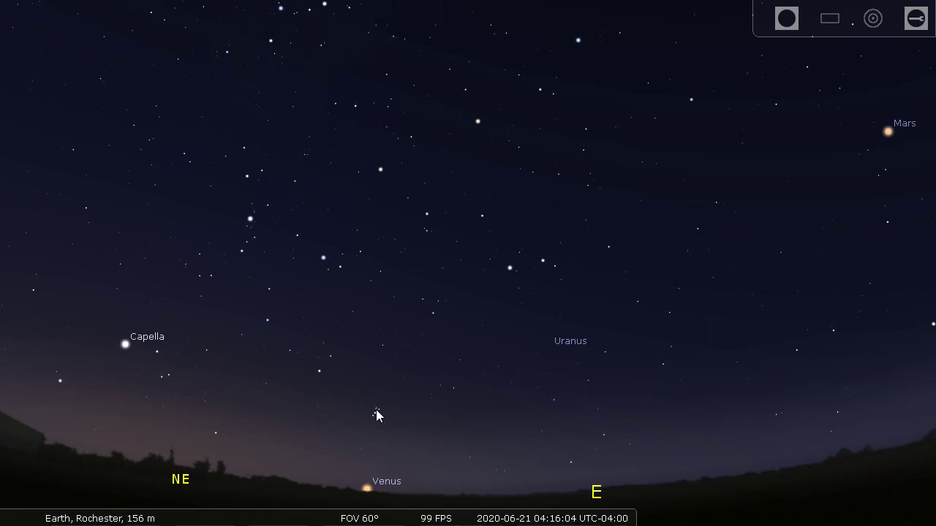
key(Down)
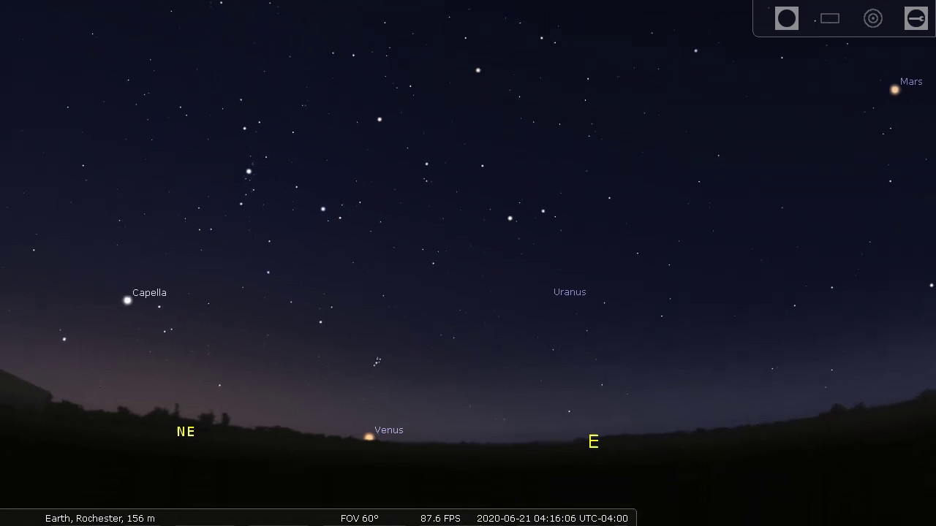
Run time forward at increasing speed through dawn and sunrise to about 06:17 on 2020-06-21.
key(l)
key(l)
key(l)
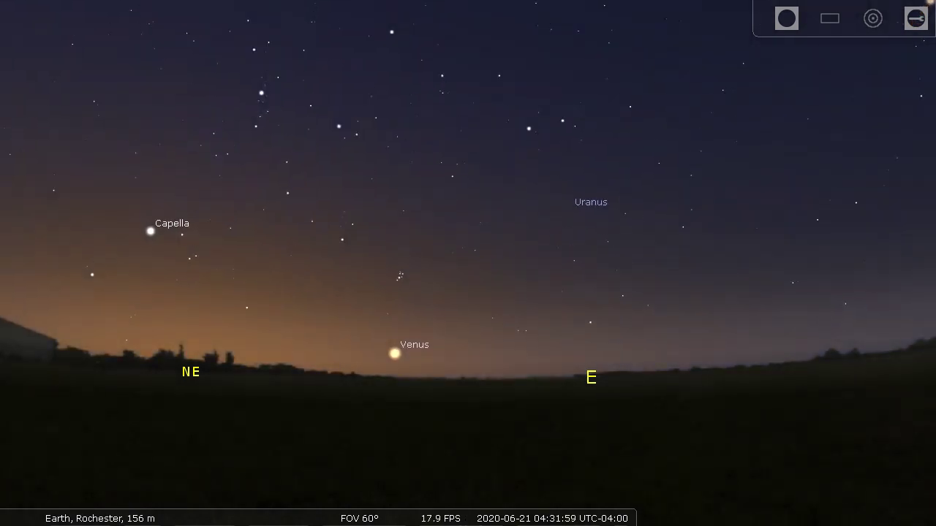
key(l)
key(l)
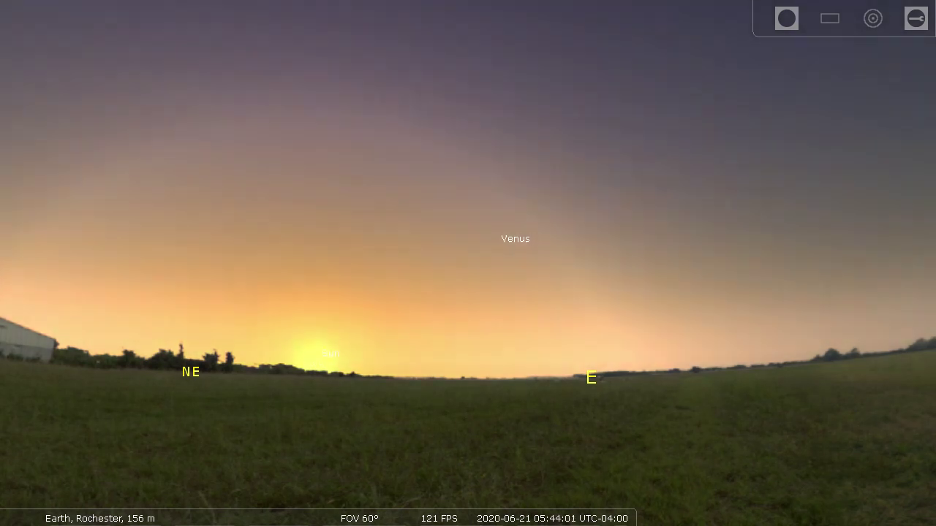
key(Down)
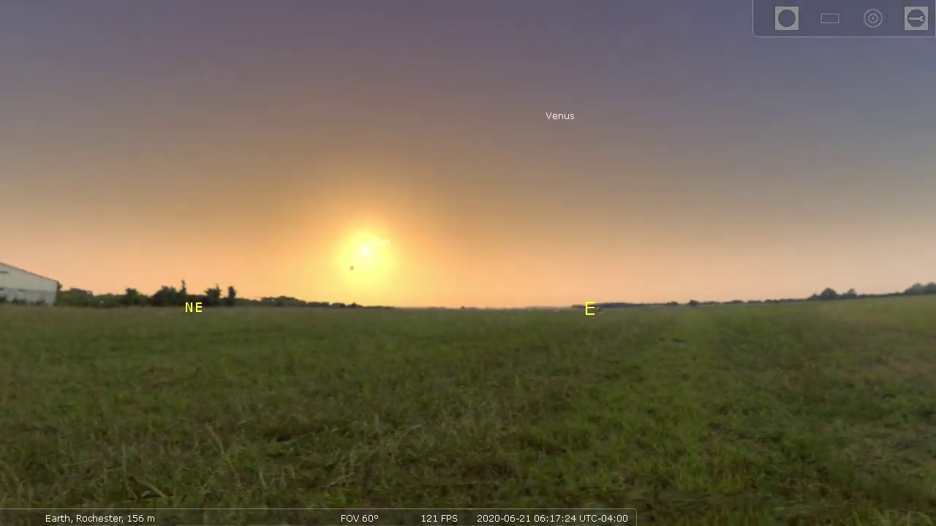